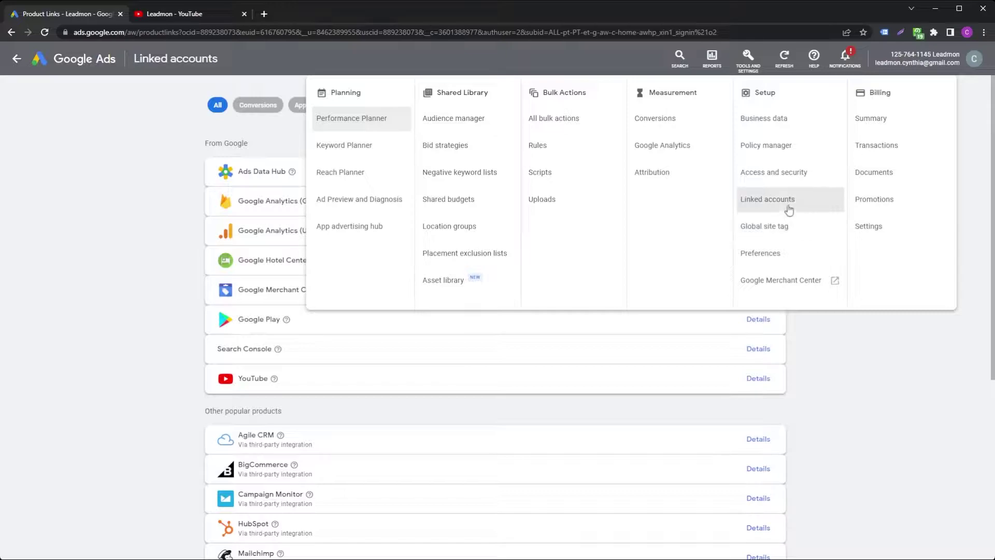
Open the YouTube details among the linked accounts
click(789, 209)
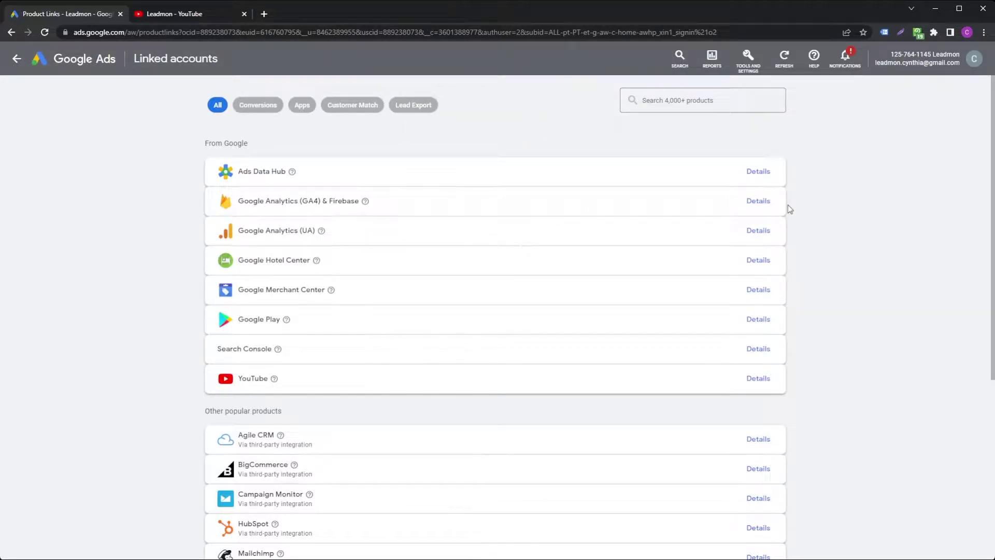
click(750, 379)
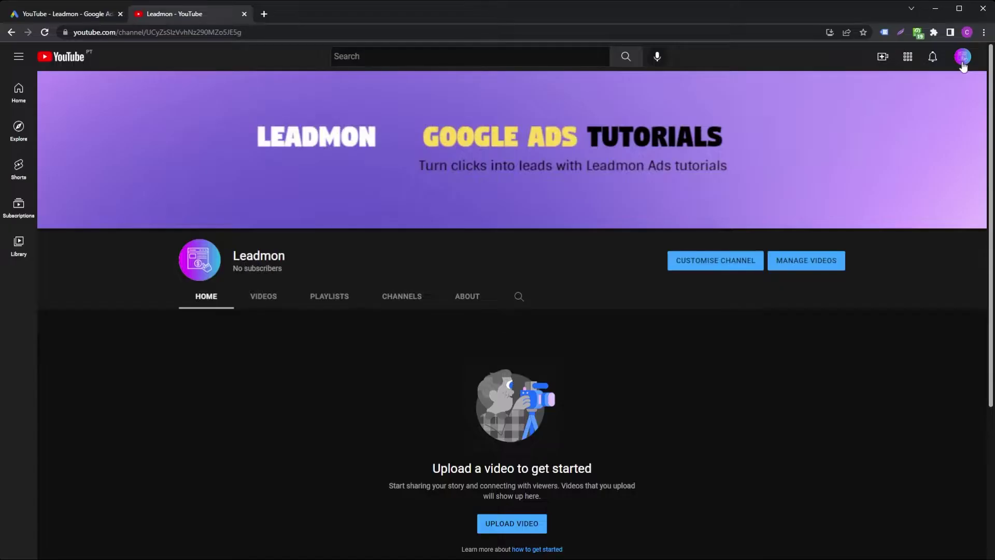
Open the Leadmon channel's advanced settings in YouTube Studio and locate the Google Ads account linking section
click(961, 62)
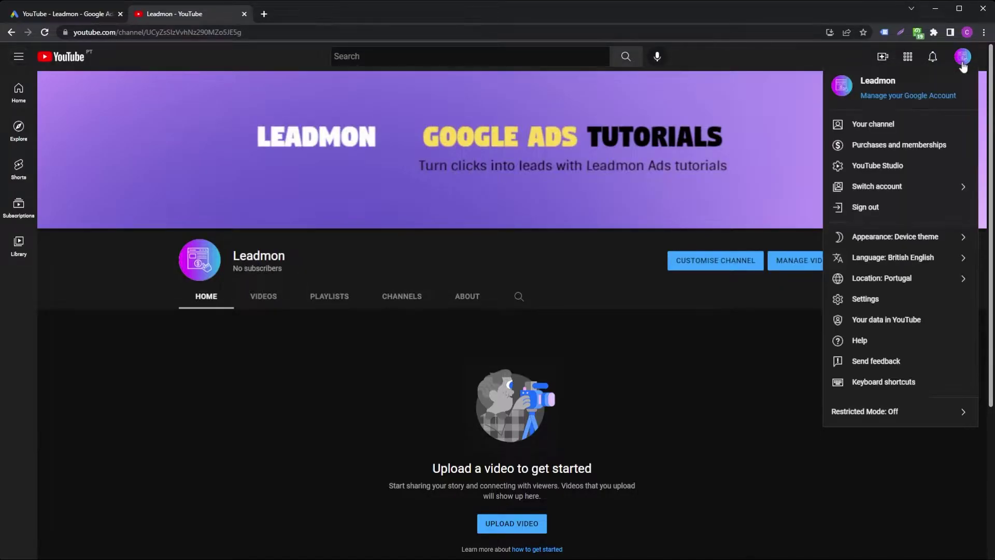
click(872, 175)
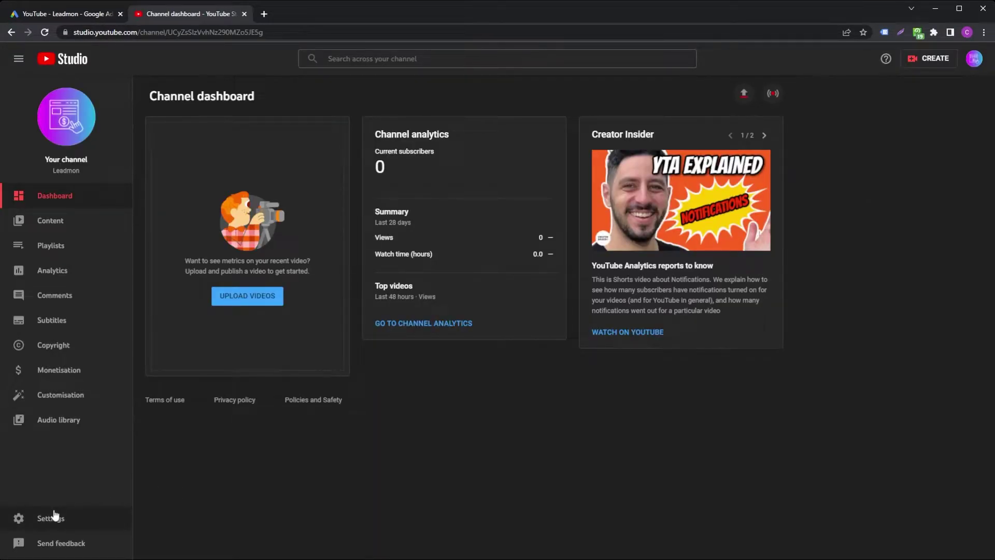
click(52, 517)
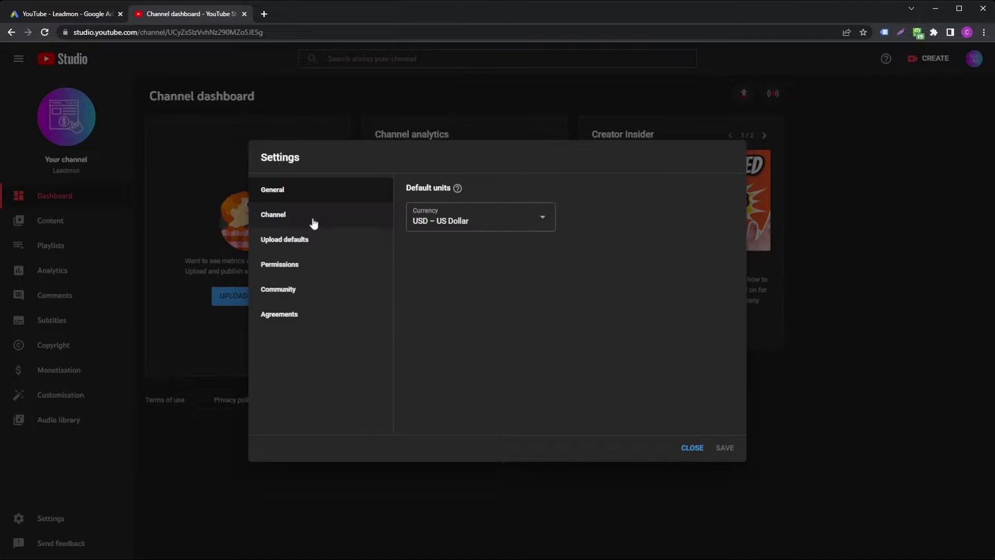
click(314, 223)
click(470, 194)
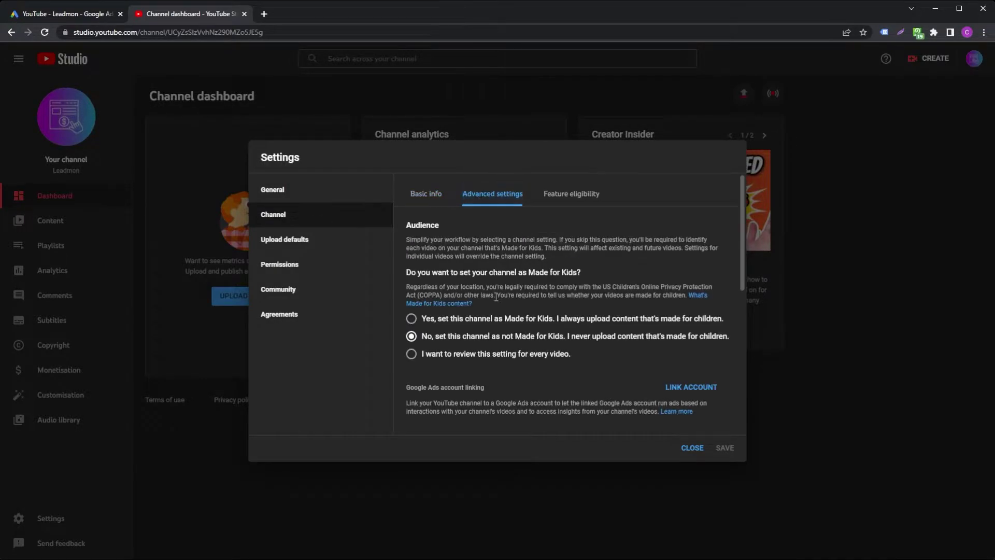
scroll(493, 293, down, 1)
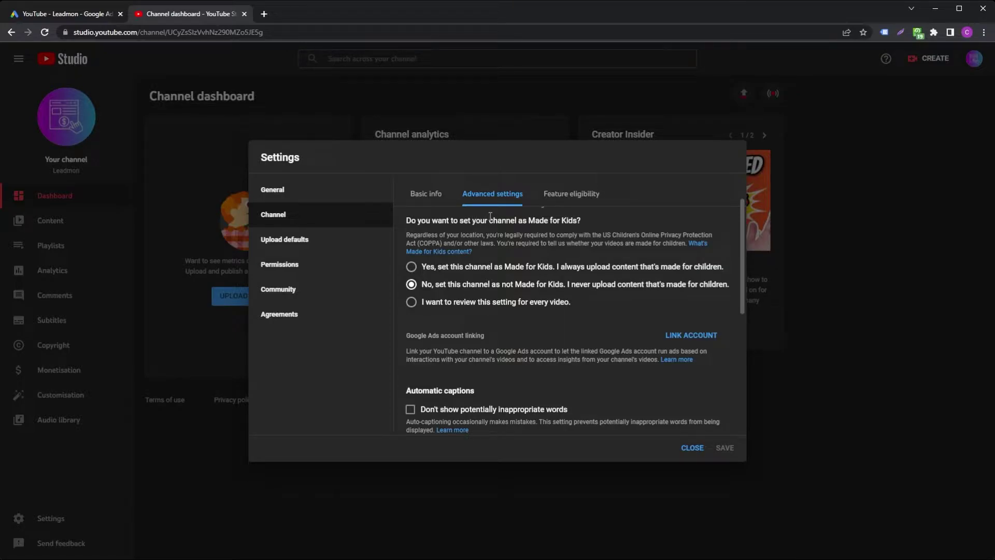
triple_click(457, 336)
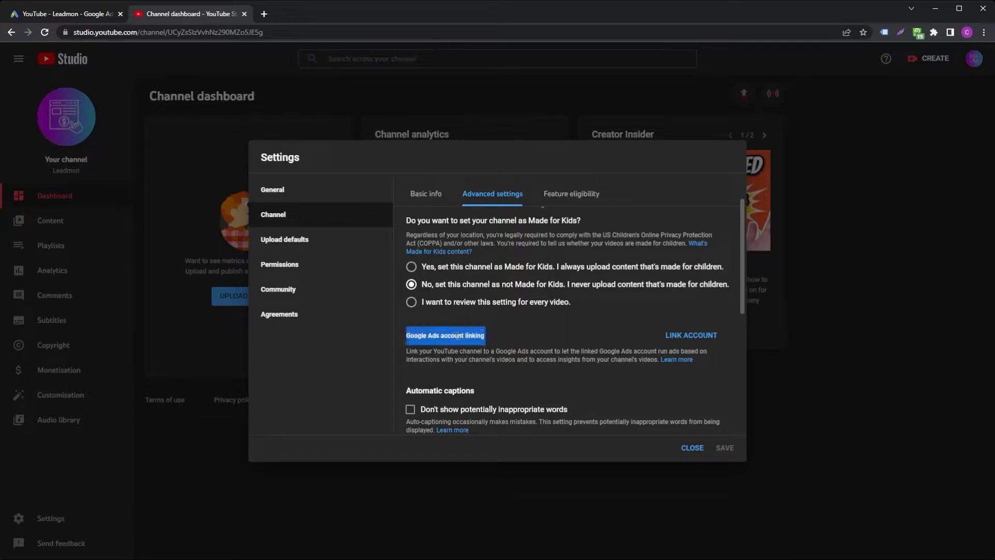
click(458, 336)
Add a Google Ads account link named "Leadmon YT" with the account's customer ID and save the channel settings
click(688, 337)
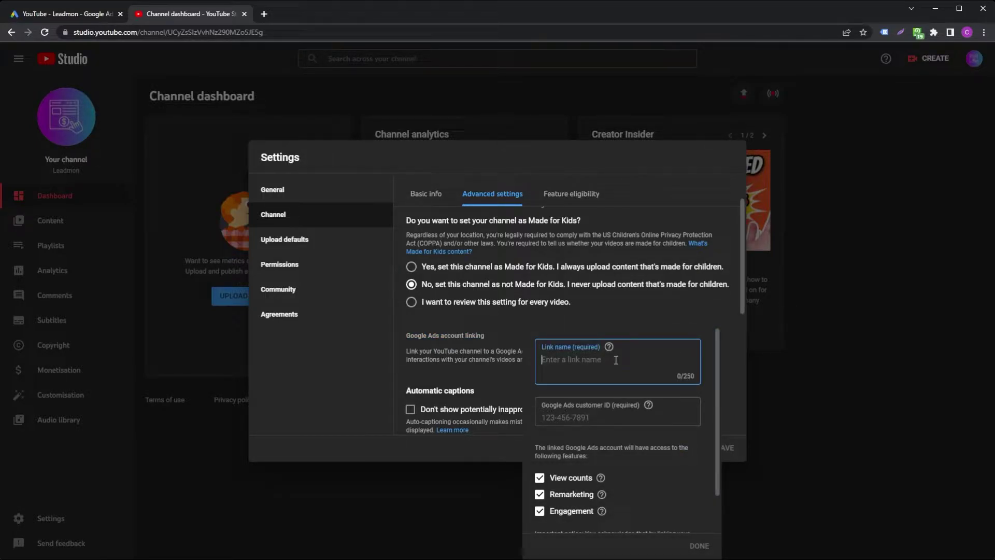
text(Leadmon YT)
click(586, 421)
key(ctrl+v)
scroll(586, 422, down, 1)
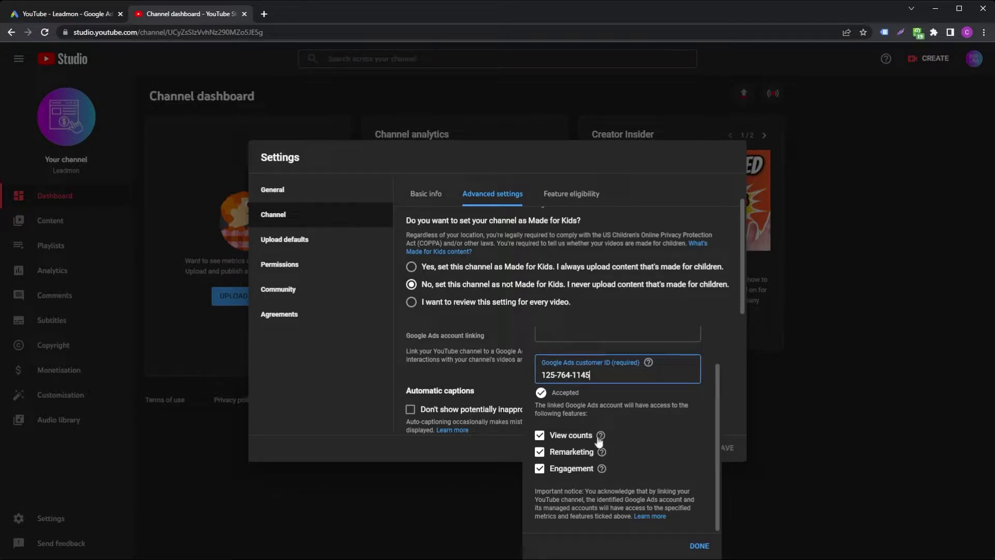
mouse_move(598, 438)
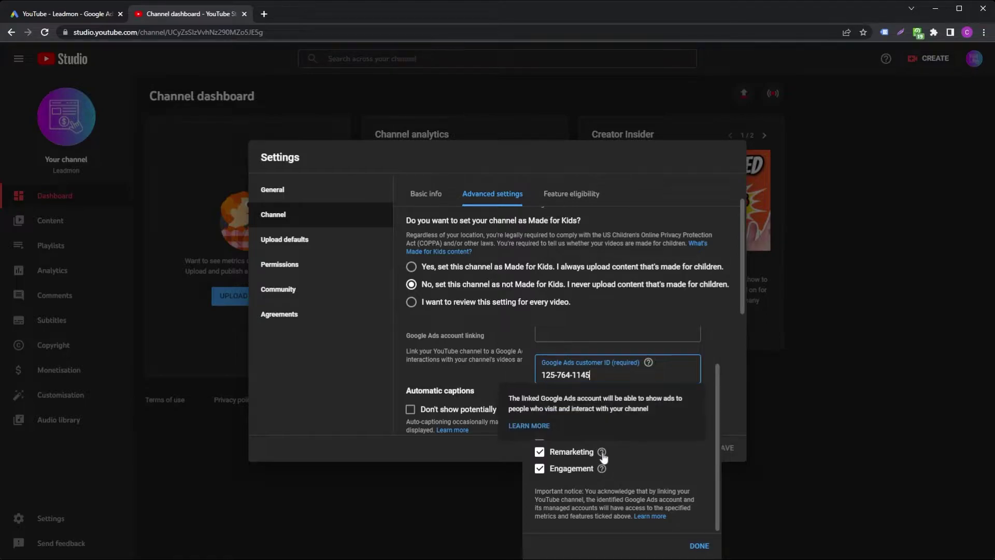
click(699, 546)
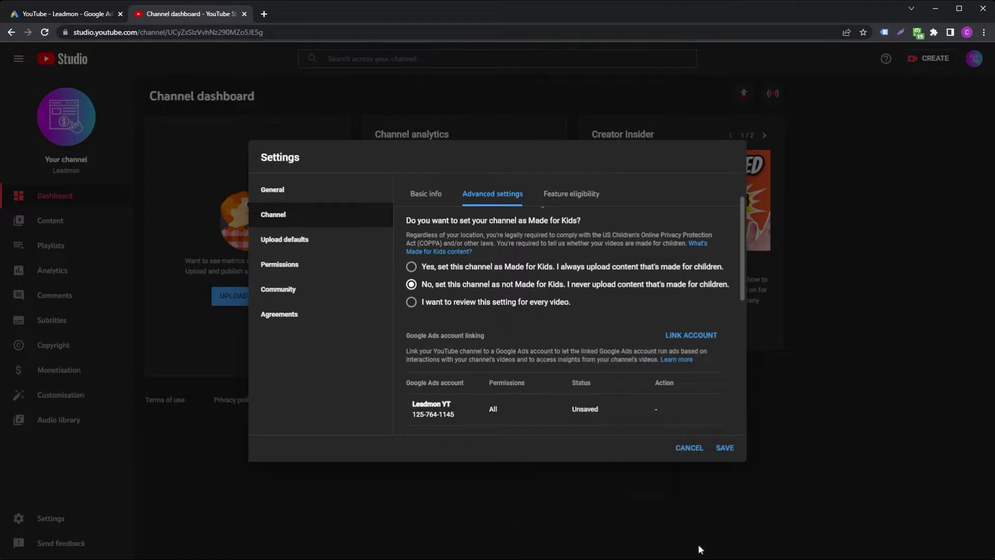
scroll(695, 543, down, 1)
click(724, 447)
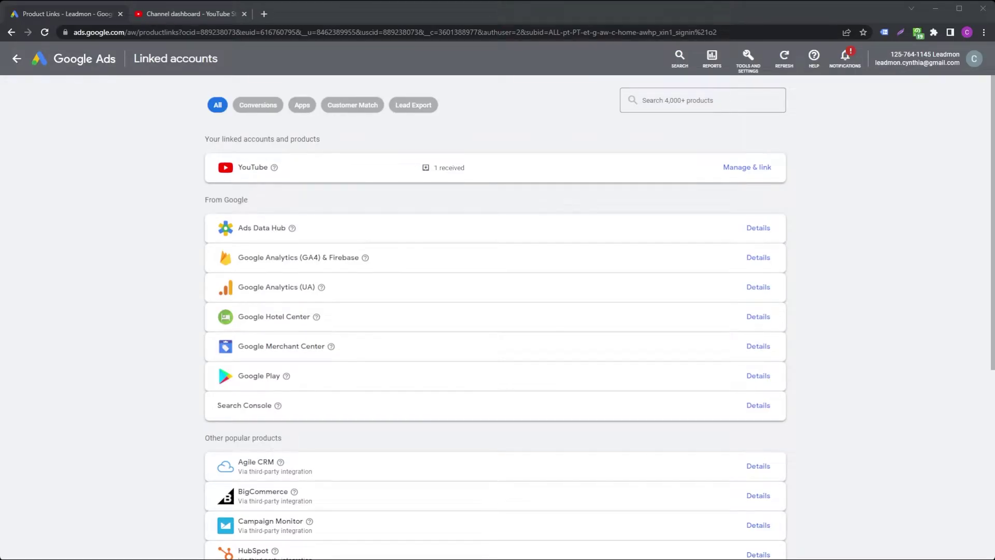
Switch to Google Ads and approve the link request received from the Leadmon YouTube channel
click(745, 65)
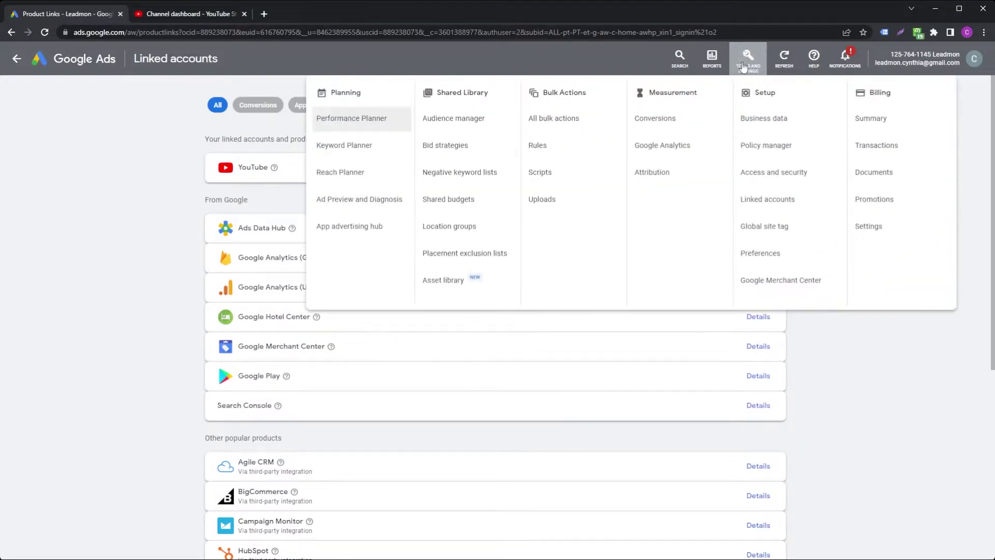
click(122, 219)
drag(188, 152, 632, 186)
click(596, 201)
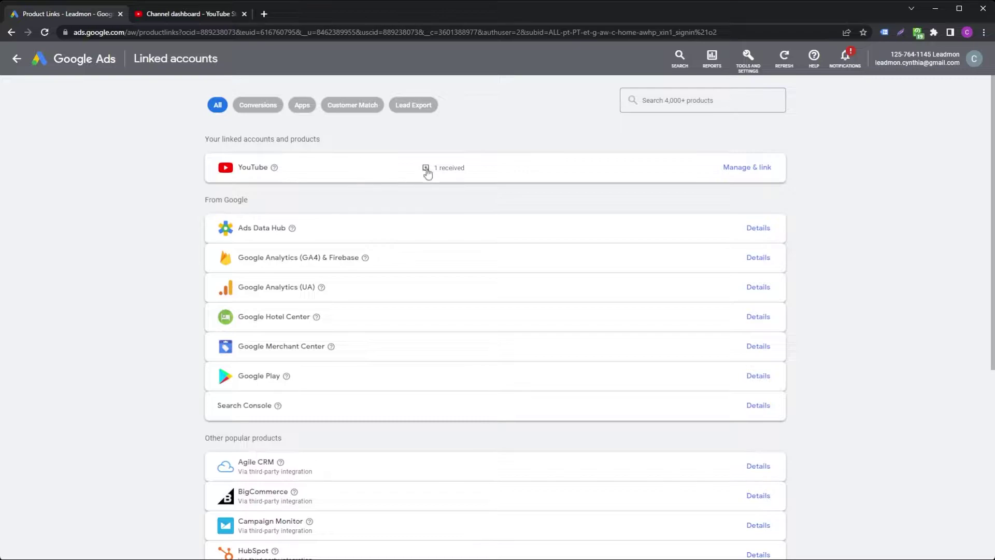
click(757, 167)
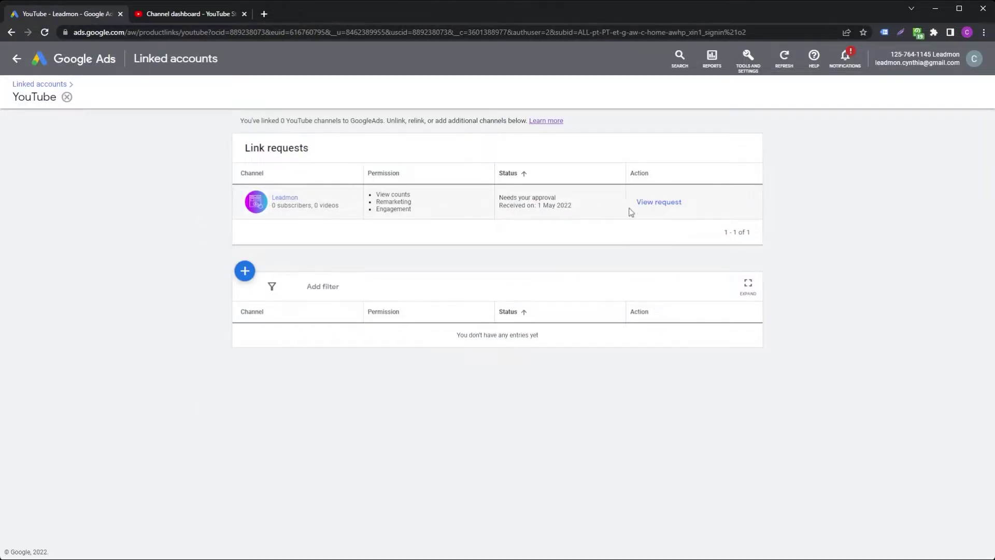
click(652, 203)
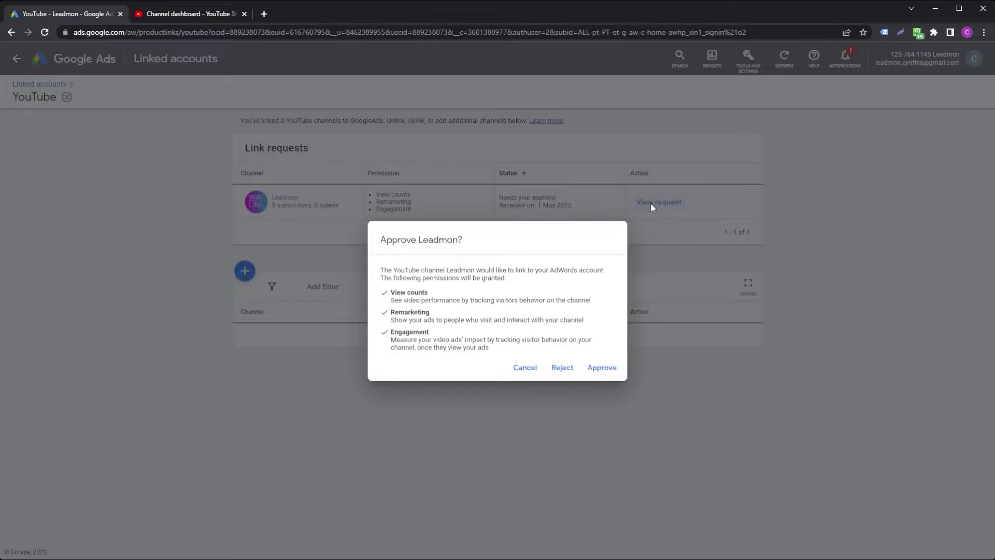
click(604, 370)
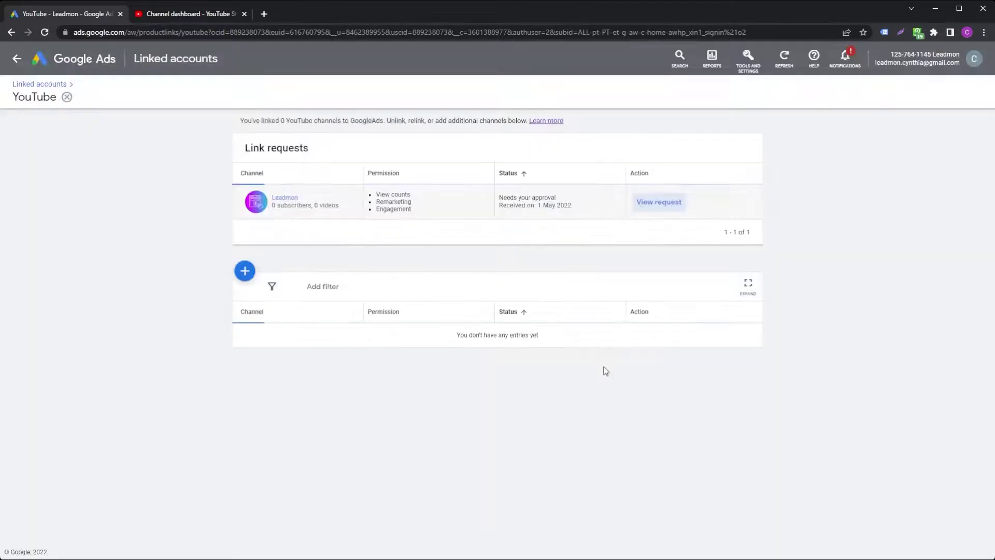
drag(237, 119, 506, 120)
click(629, 137)
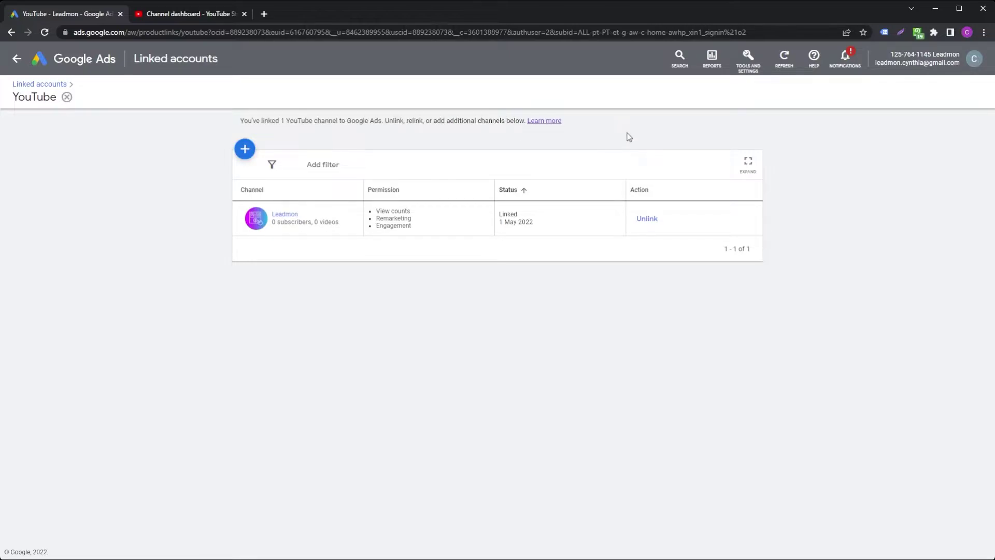
Start a YouTube channel link from the linked accounts, find Leadmon by its channel URL and select "I own this channel"
key(alt+Left)
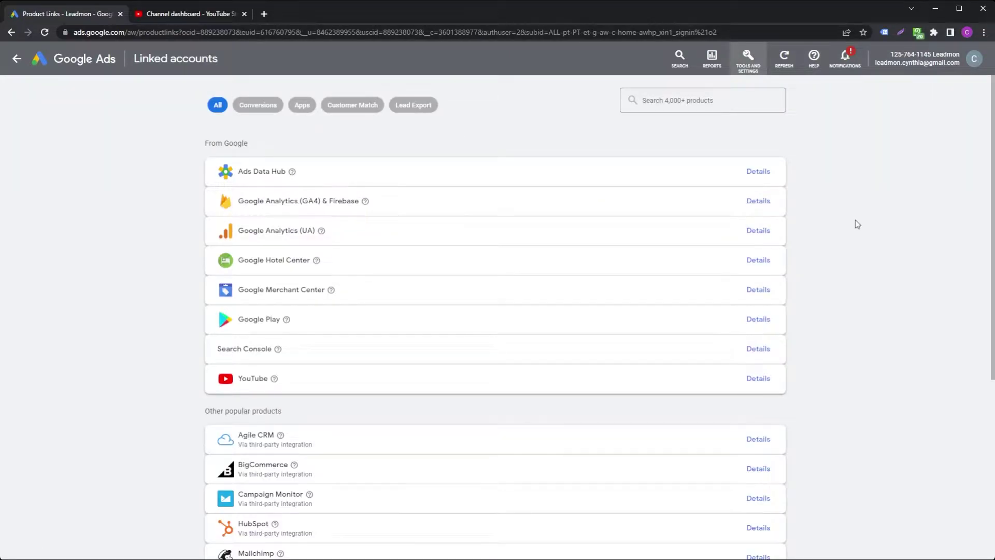
click(748, 376)
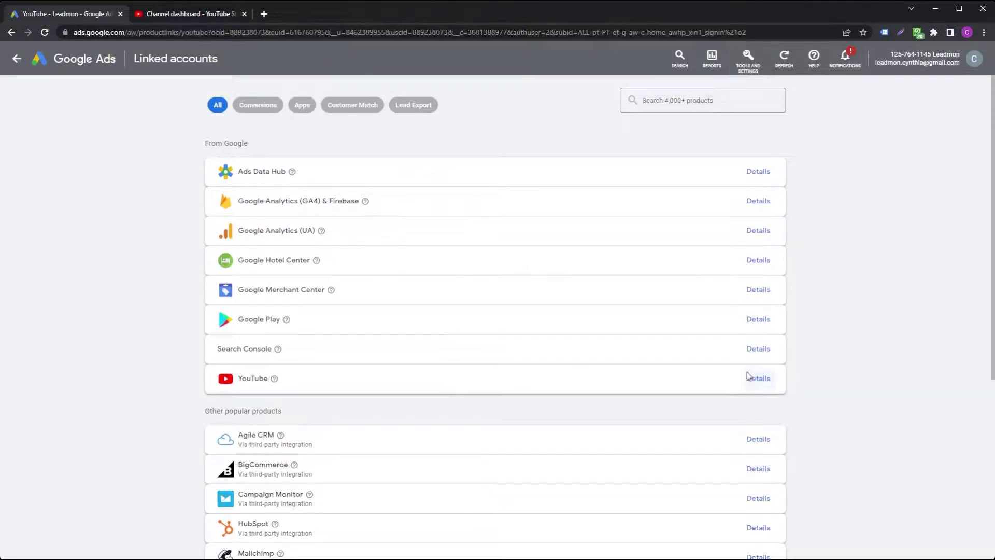
click(668, 262)
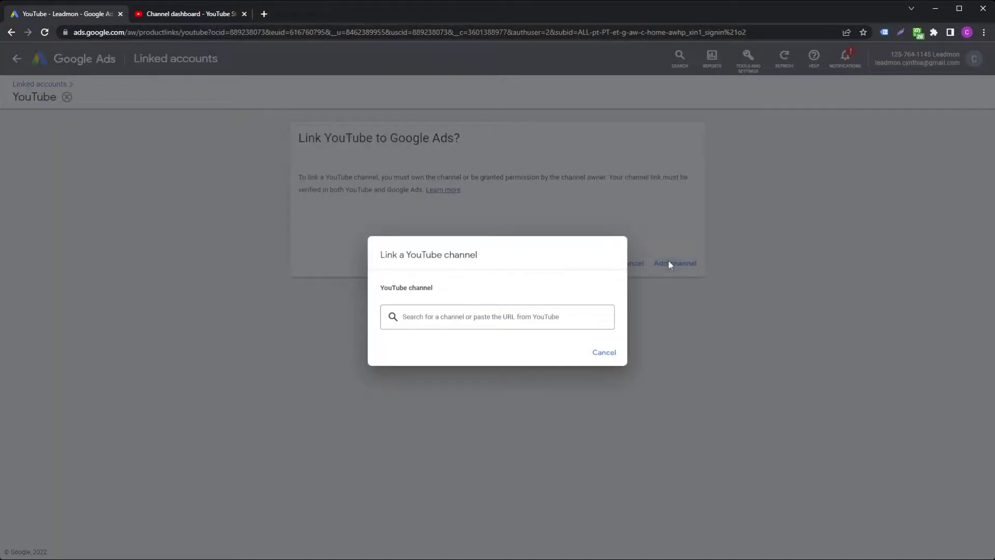
click(454, 315)
text(https://www.youtube.com/channel/UCyZsSlzVvhNz290MZo5JE5g)
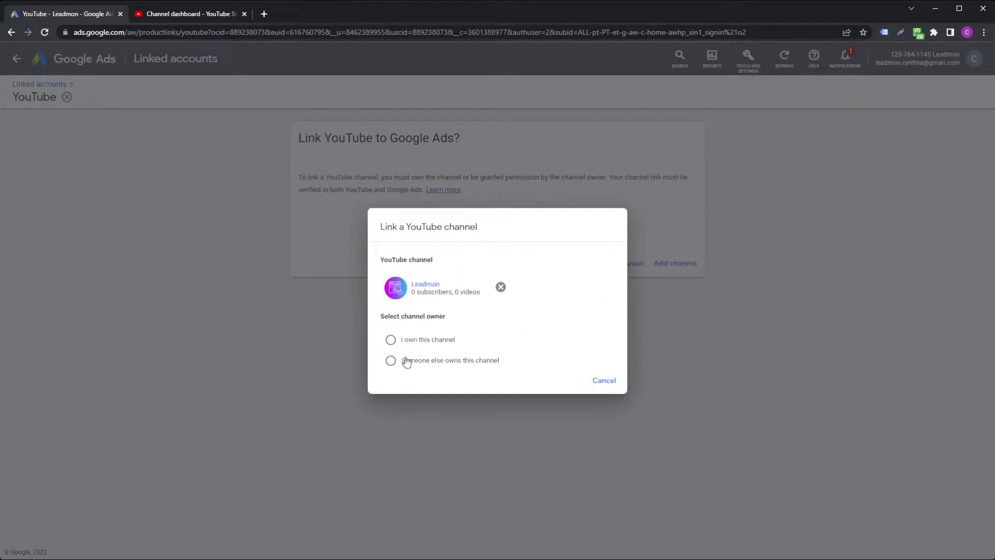
click(400, 338)
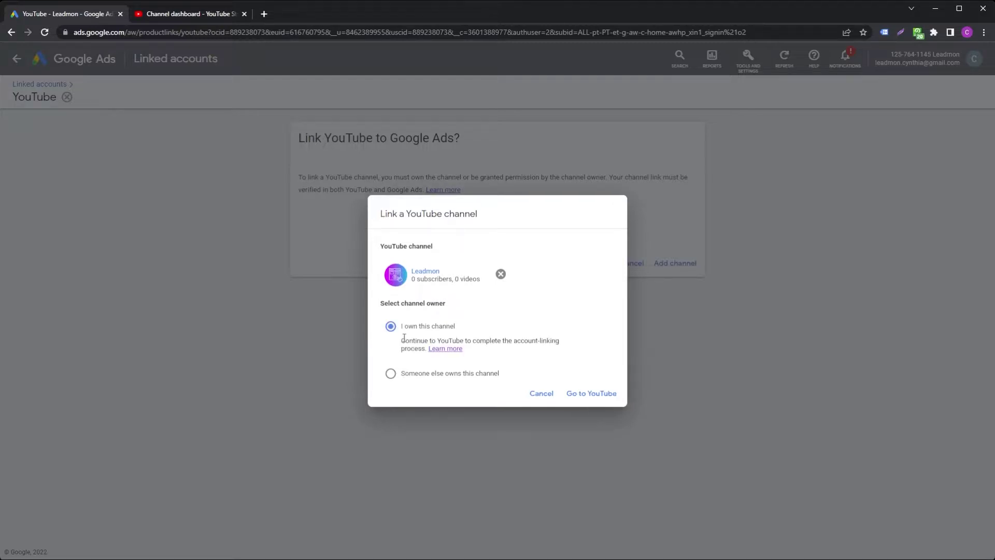
drag(402, 340, 486, 345)
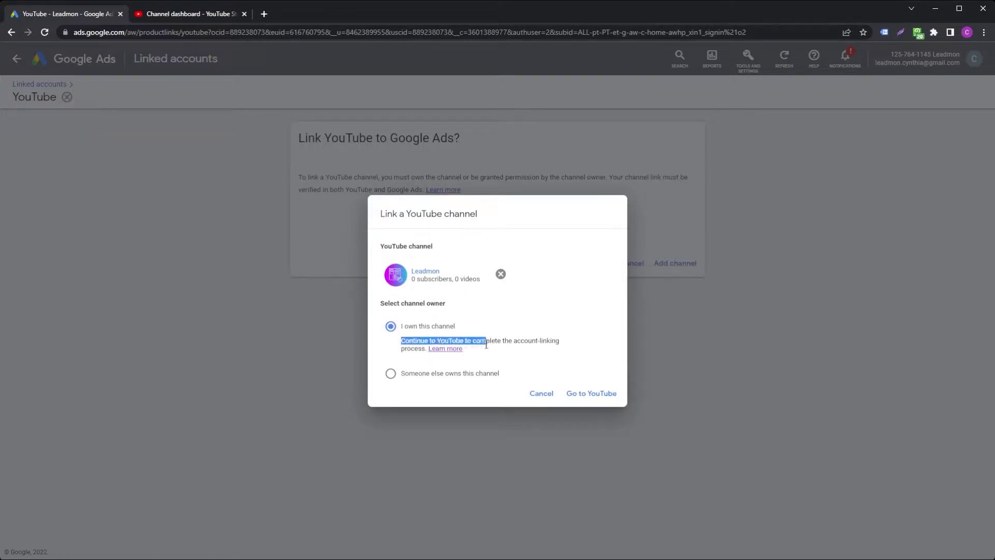
click(493, 343)
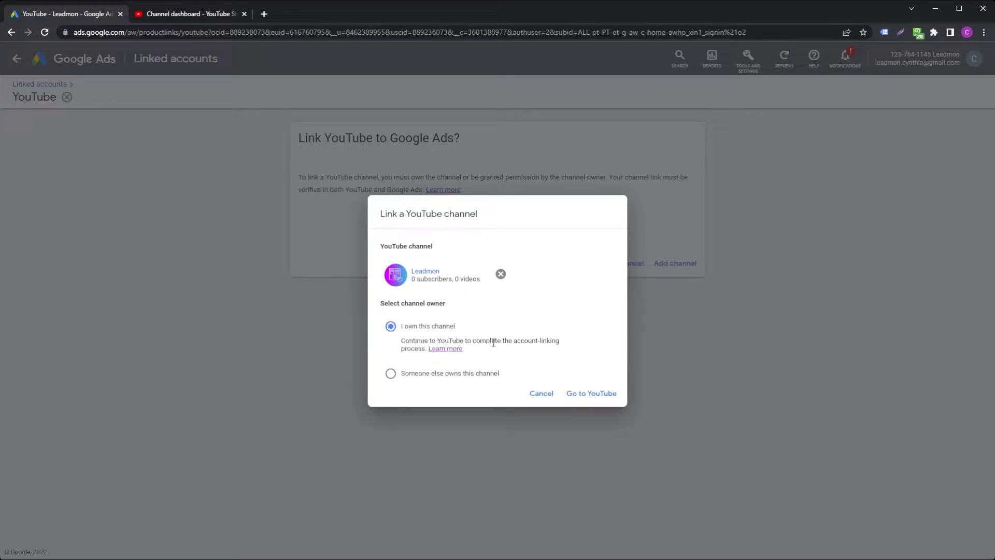
Set the owner to "Someone else owns this channel", expand the request message and open the YouTube linking URL in it
click(390, 374)
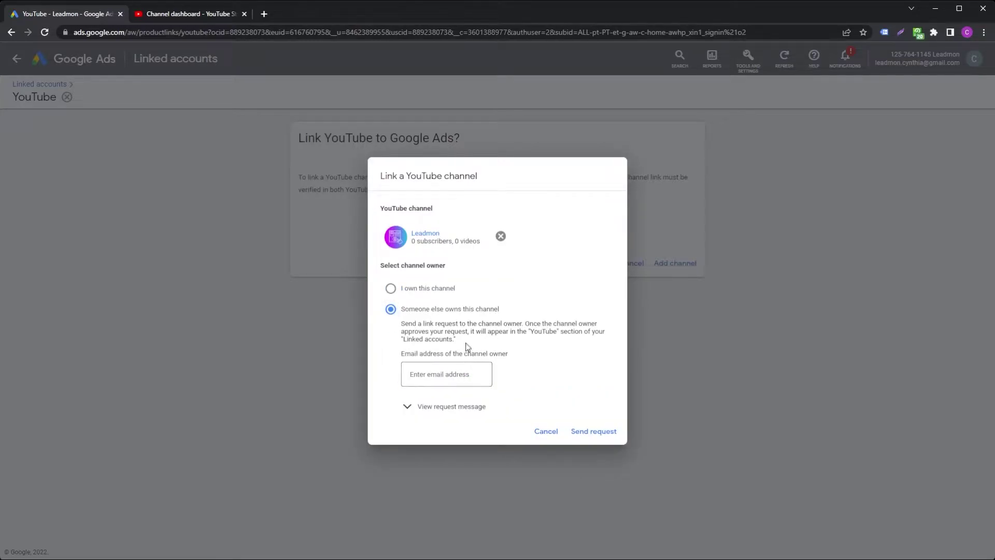
click(432, 369)
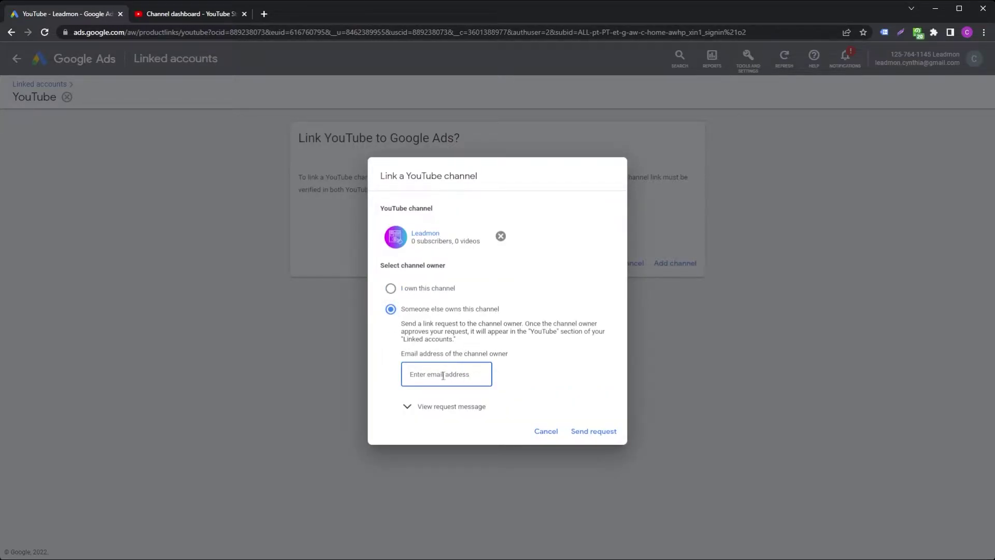
click(425, 407)
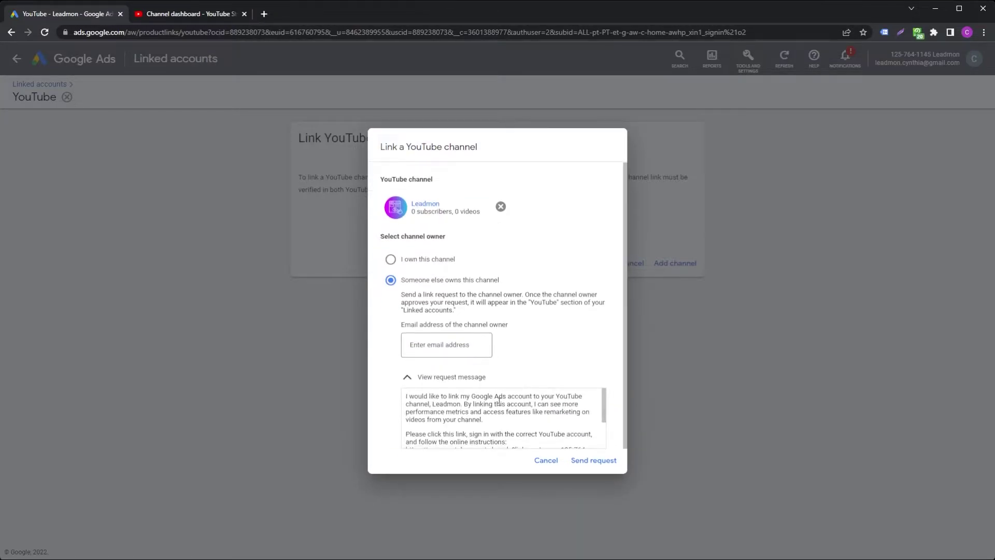
scroll(498, 400, down, 2)
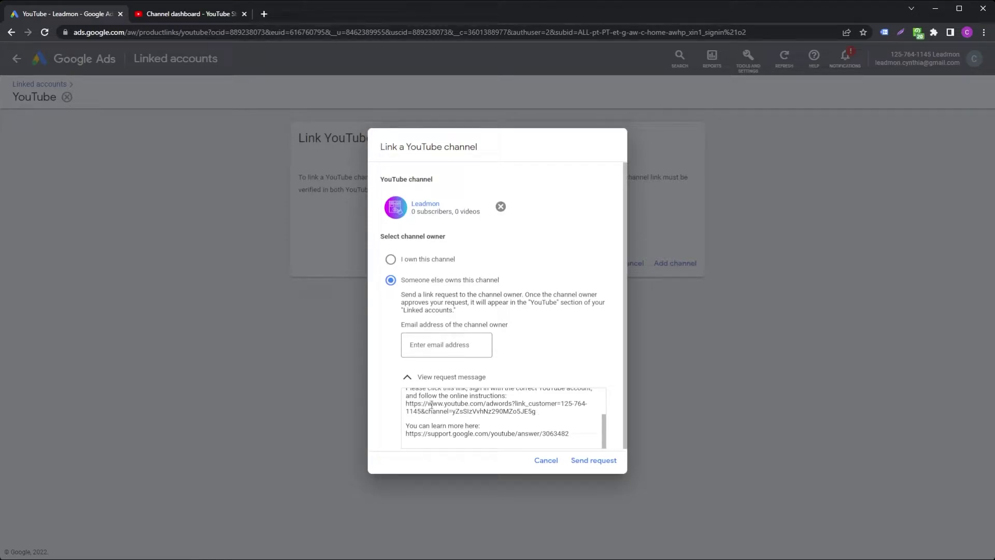
drag(407, 403, 553, 415)
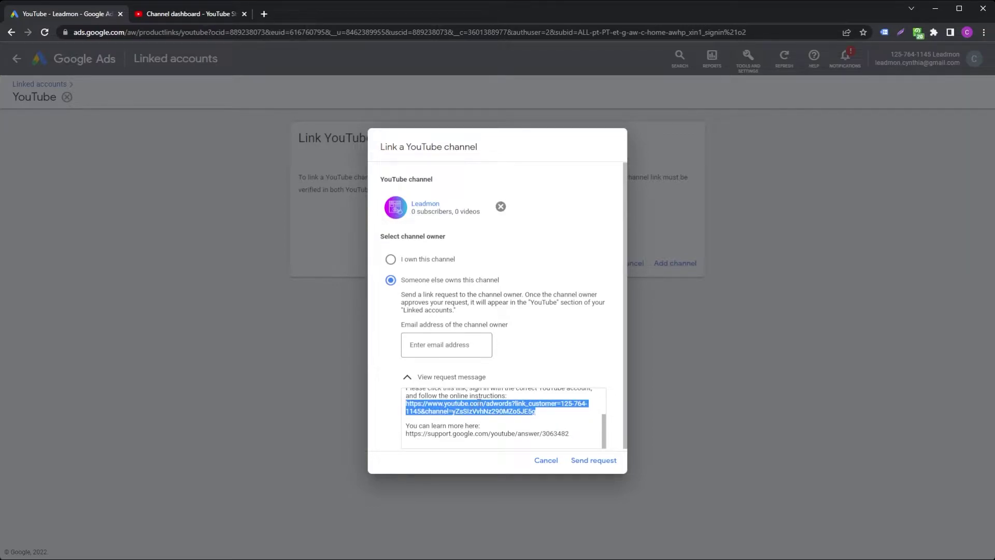
right_click(529, 438)
click(555, 469)
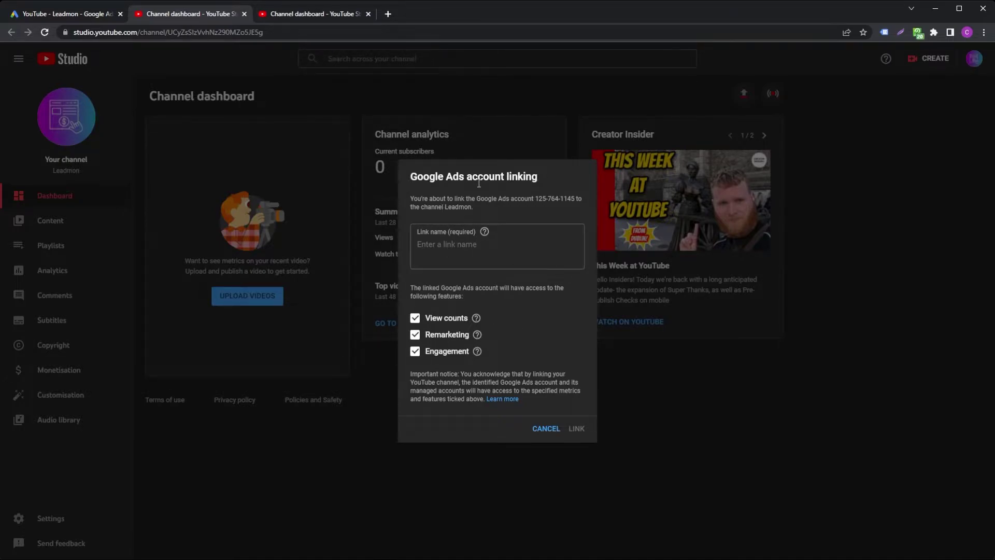
Link the Google Ads account to the channel under the link name "Leadmon YT" and return to Google Ads
drag(539, 199, 575, 196)
click(458, 246)
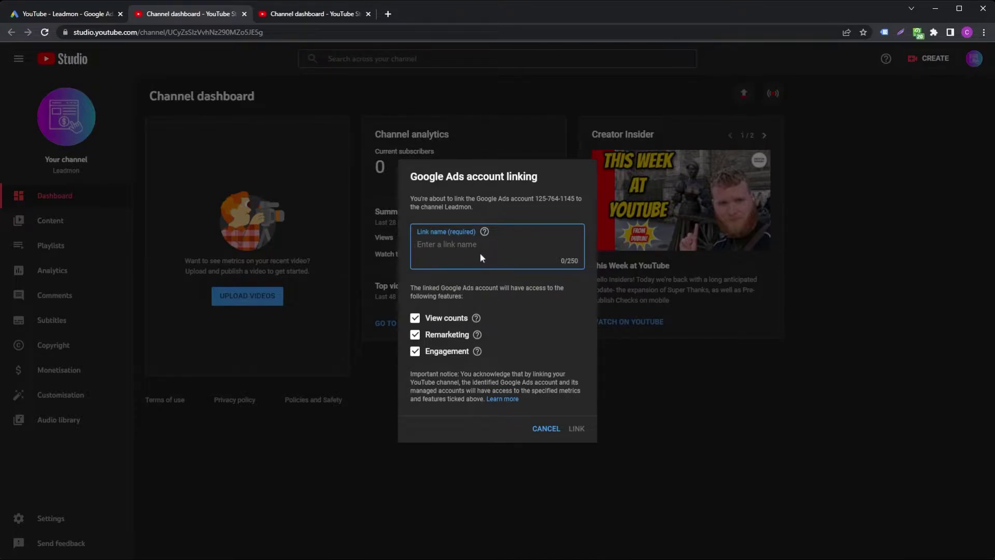
text(Leadmon YT)
click(576, 428)
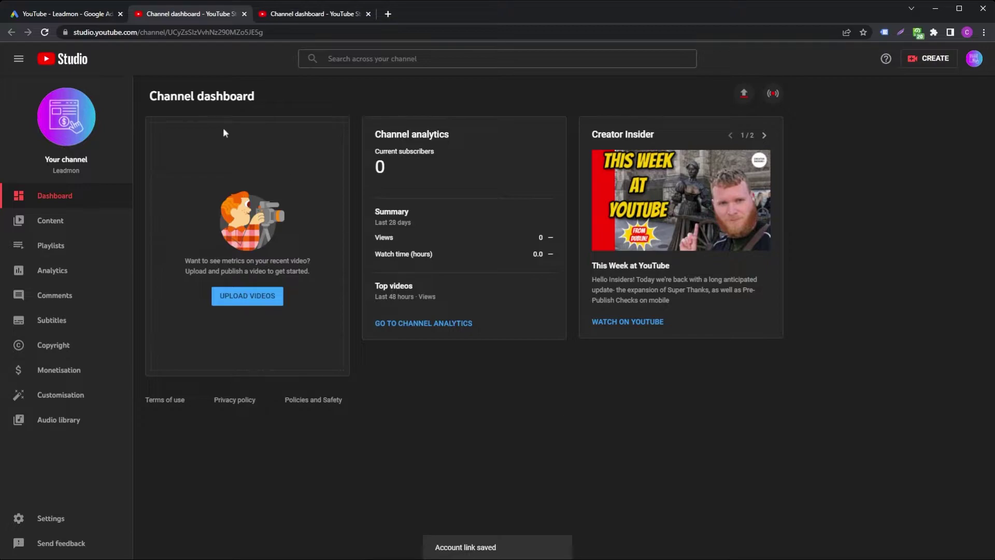
click(67, 14)
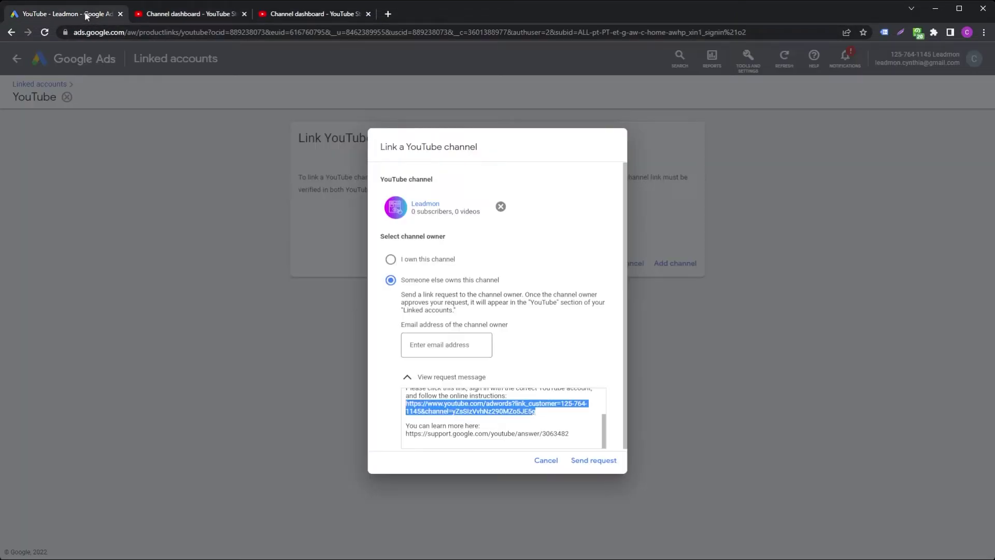
Cancel the YouTube channel link dialog and reopen the linked accounts overview
click(545, 461)
click(748, 58)
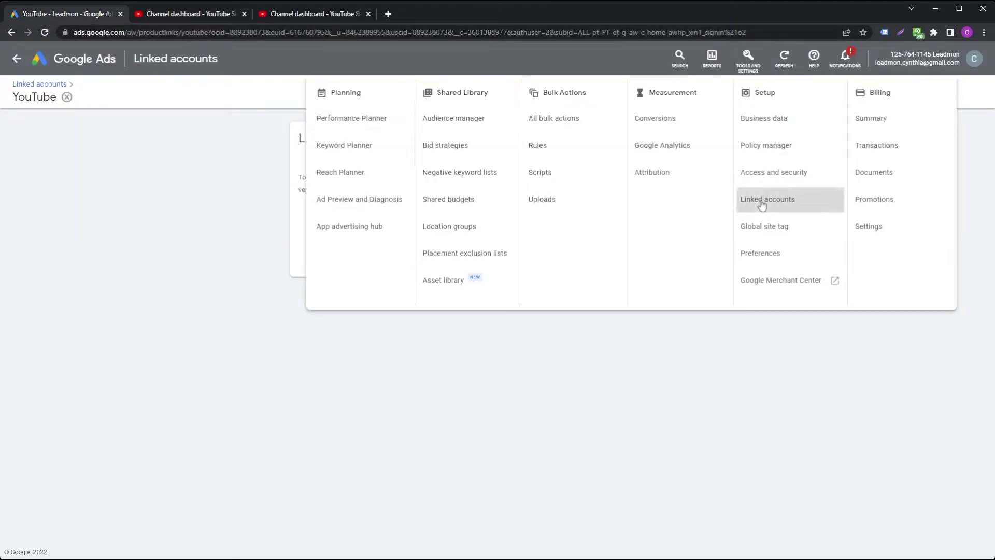
click(762, 205)
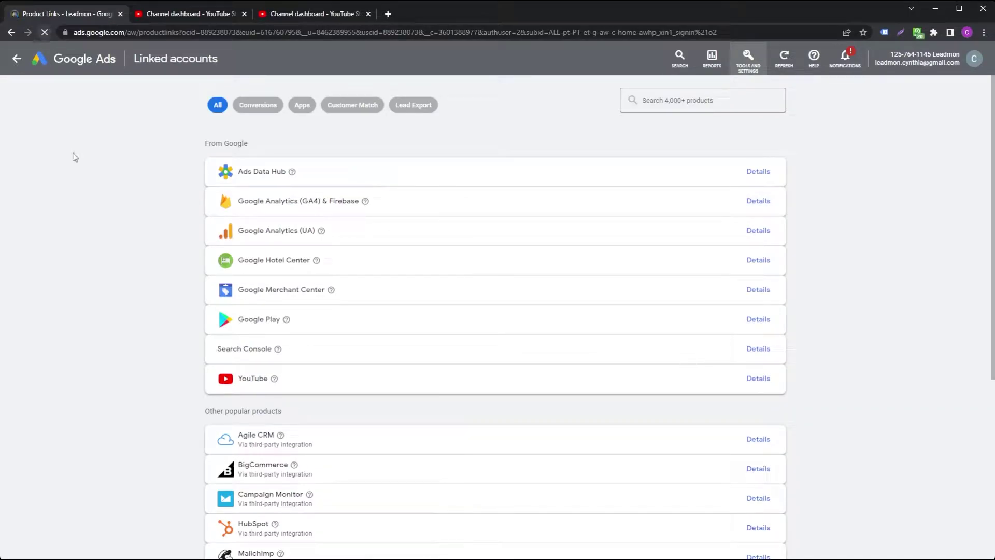
drag(156, 166, 500, 185)
click(439, 219)
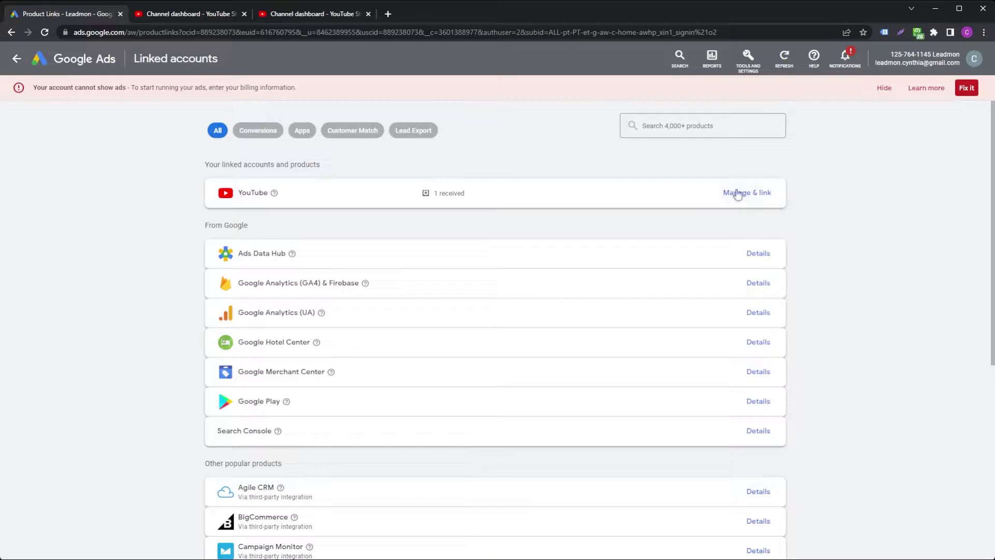
Manage the YouTube links and approve the link request received from the Leadmon channel
click(737, 193)
click(646, 228)
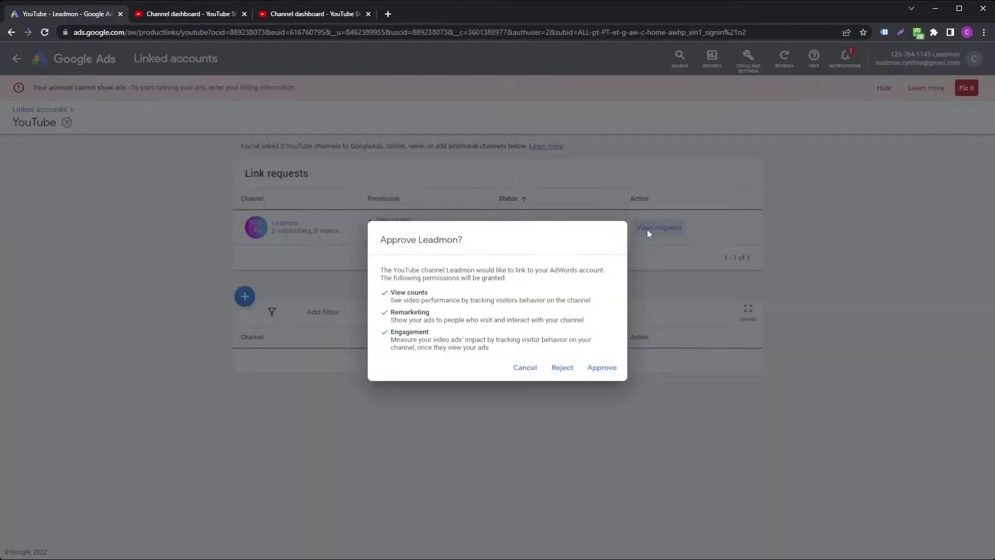
click(596, 368)
drag(594, 369, 223, 204)
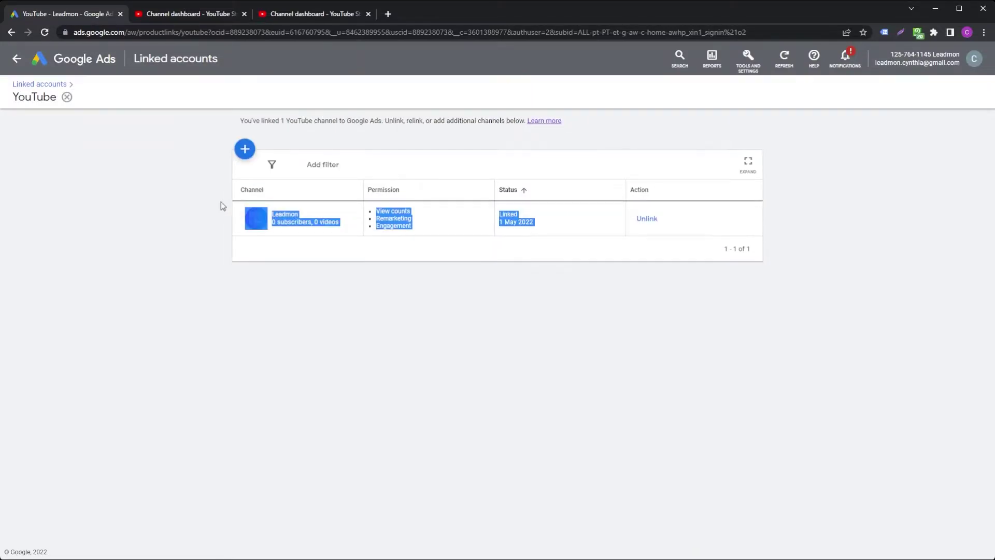
click(738, 144)
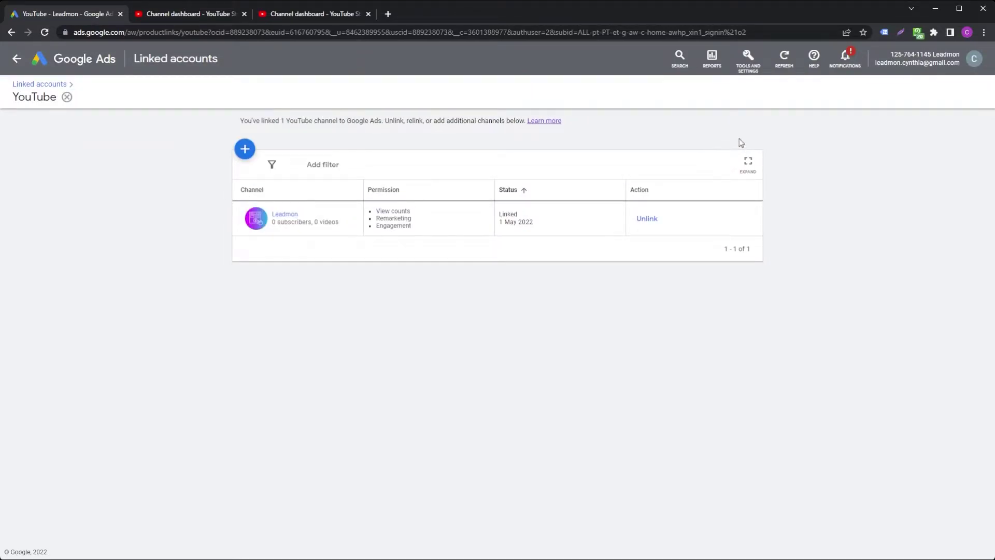
Open the Audience manager and start a new audience segment for YouTube users
click(751, 61)
click(460, 119)
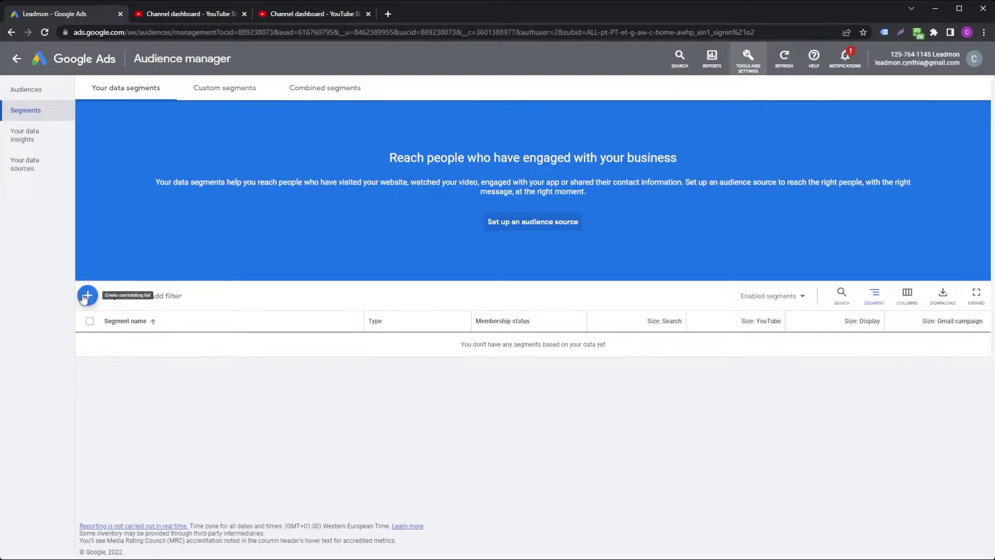
click(87, 303)
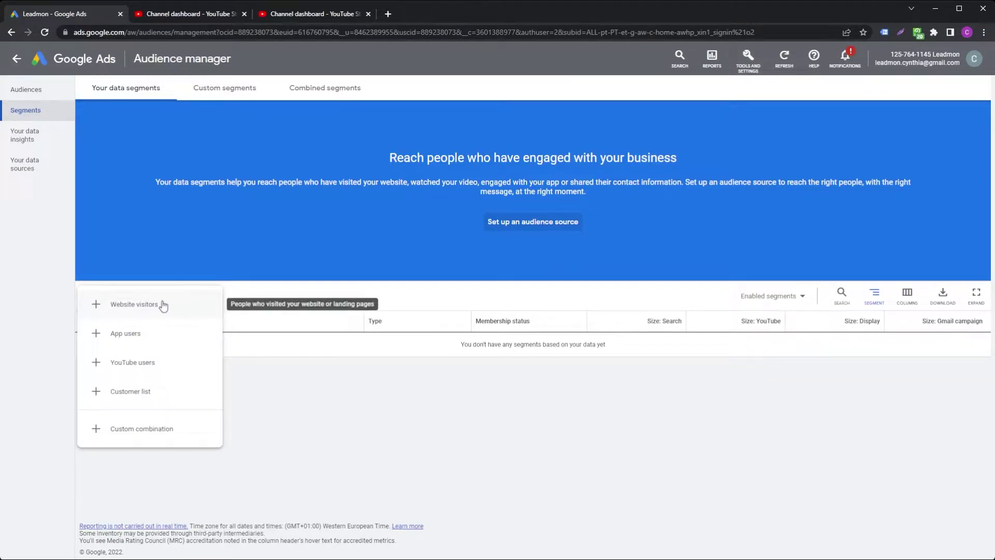
click(151, 369)
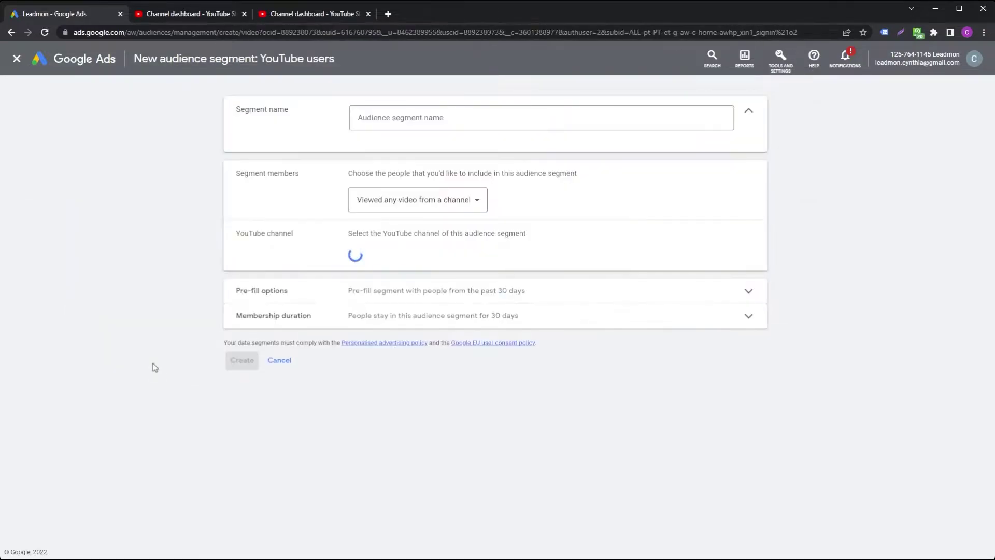
click(370, 122)
drag(240, 109, 270, 108)
click(289, 108)
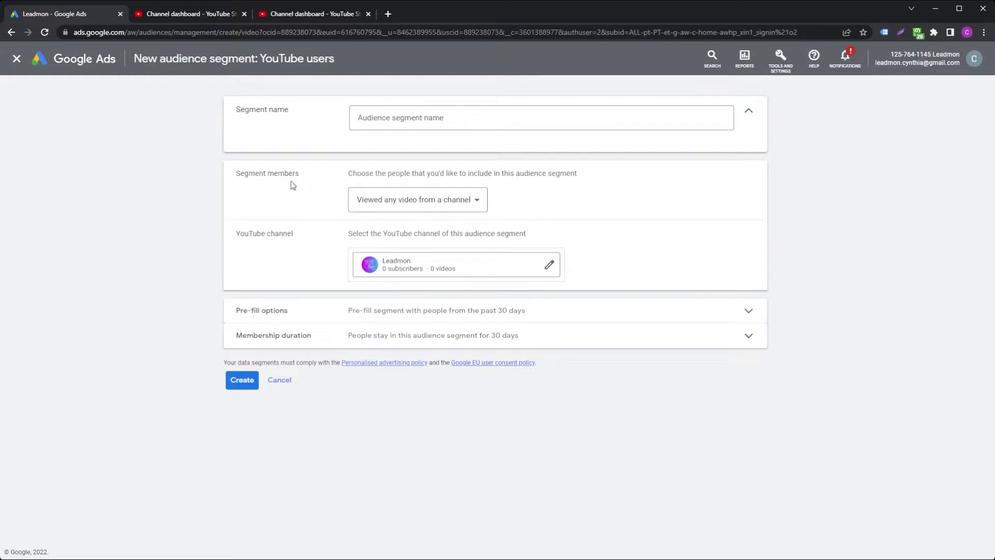
Set the segment members to "Viewed any video from a channel" and name the segment "YT Any video"
click(460, 199)
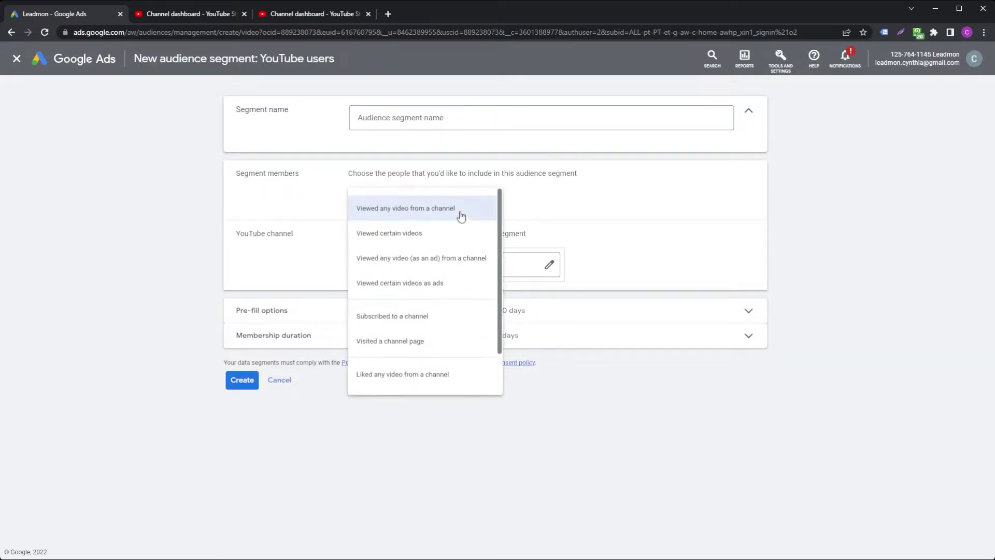
scroll(446, 291, down, 2)
scroll(444, 304, up, 2)
click(429, 211)
click(404, 123)
text(YT Any video)
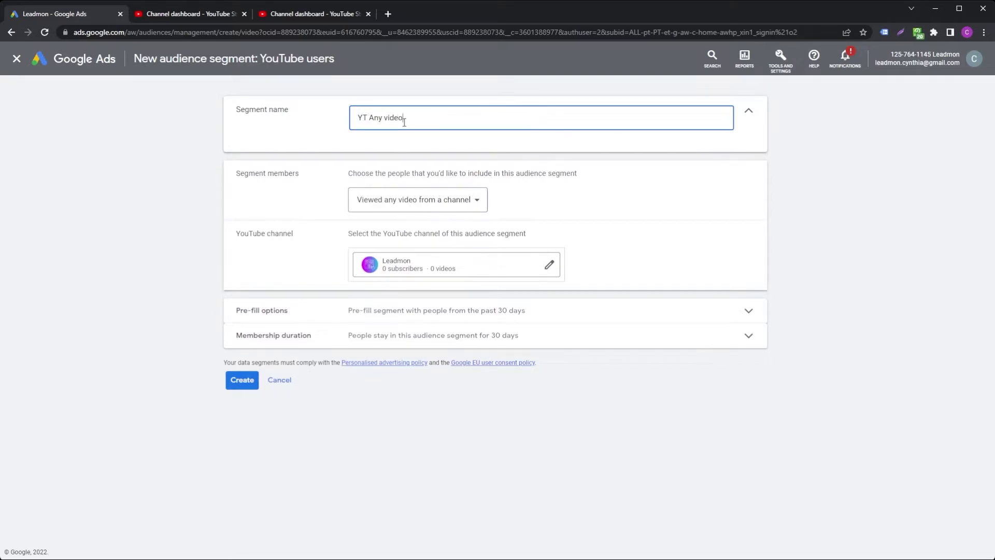
Keep Leadmon as the segment's channel and pre-fill it with people who matched the rules within the past 30 days
click(320, 247)
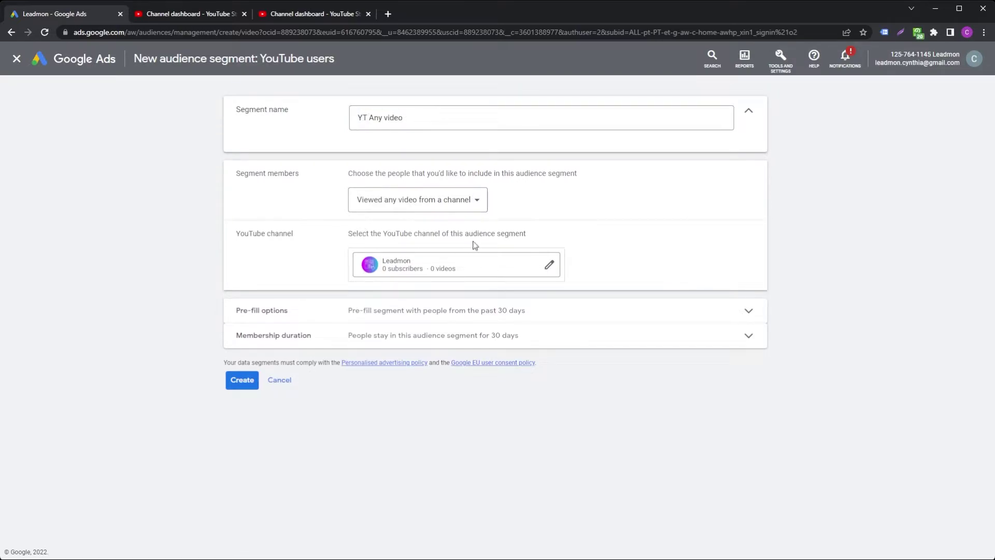
click(417, 268)
click(404, 282)
click(347, 312)
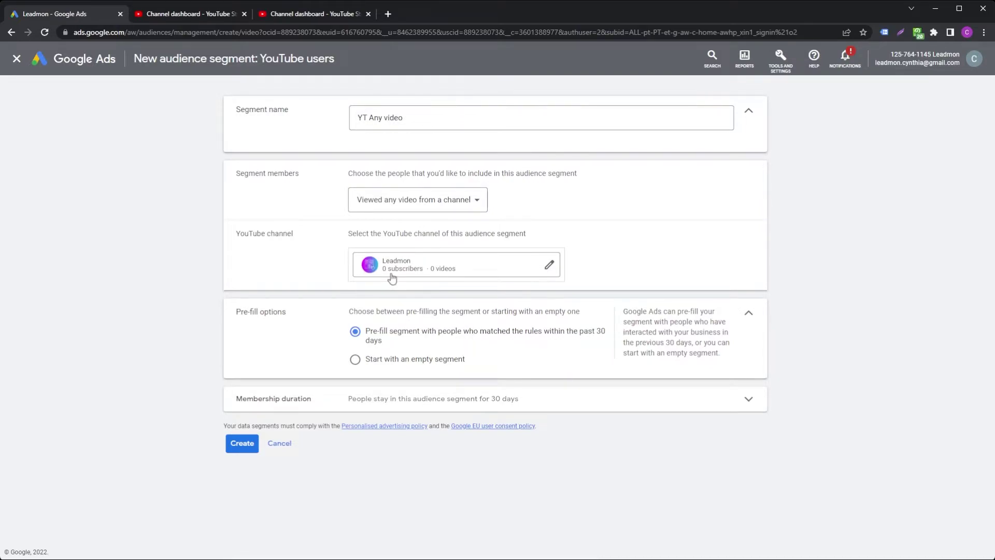
click(356, 361)
click(355, 335)
Create the YT Any video segment with a membership duration of 540 days and read the explanation of its size columns
click(483, 402)
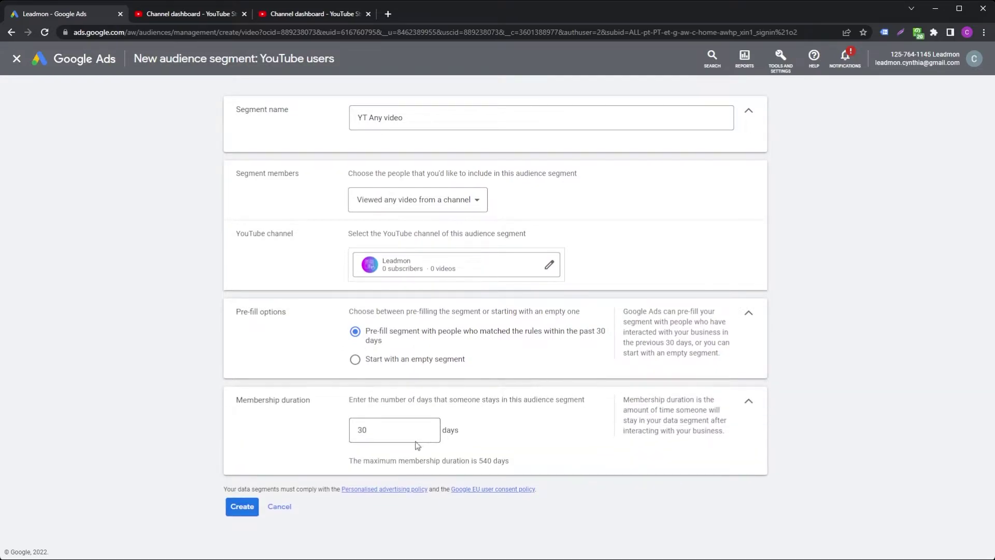
drag(406, 430, 348, 440)
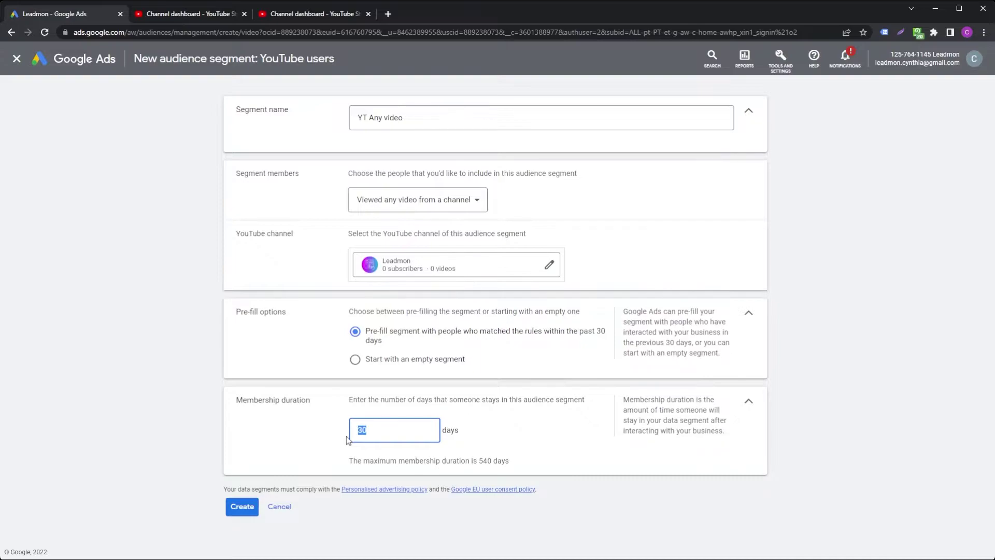
click(498, 456)
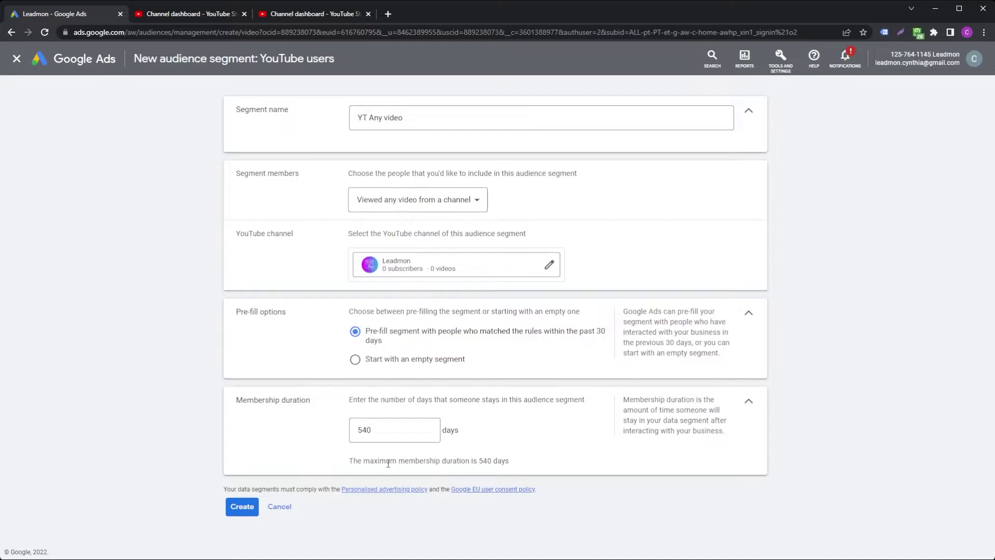
click(238, 509)
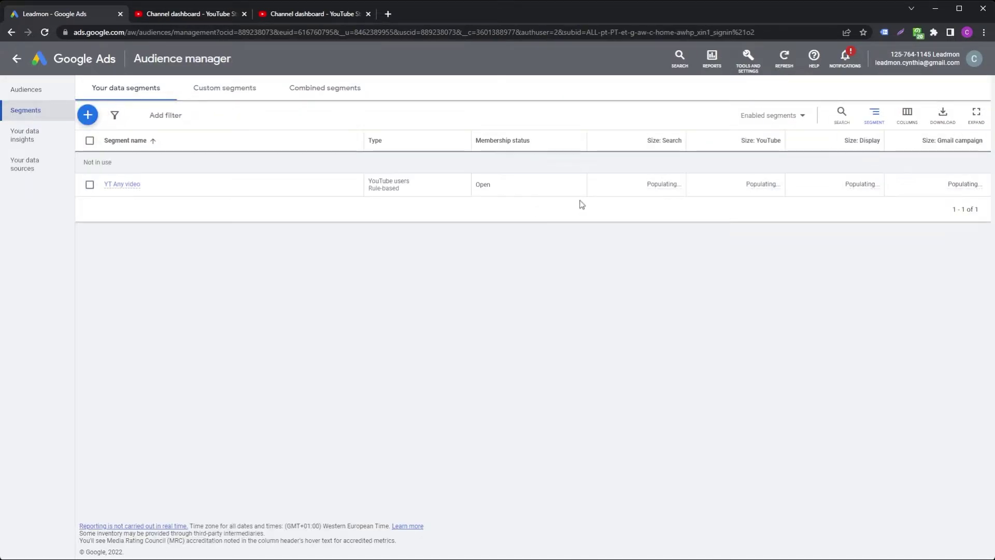
drag(579, 204, 33, 129)
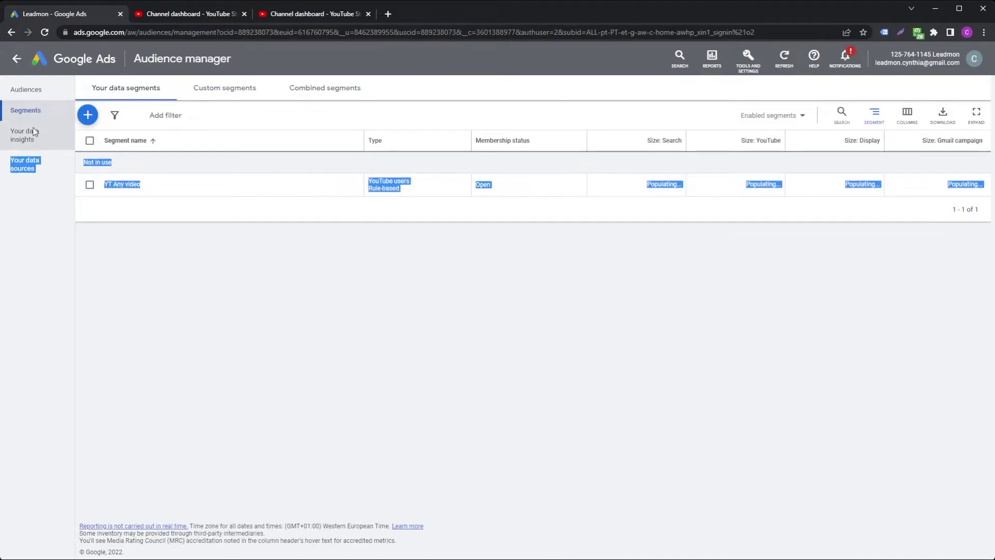
click(311, 225)
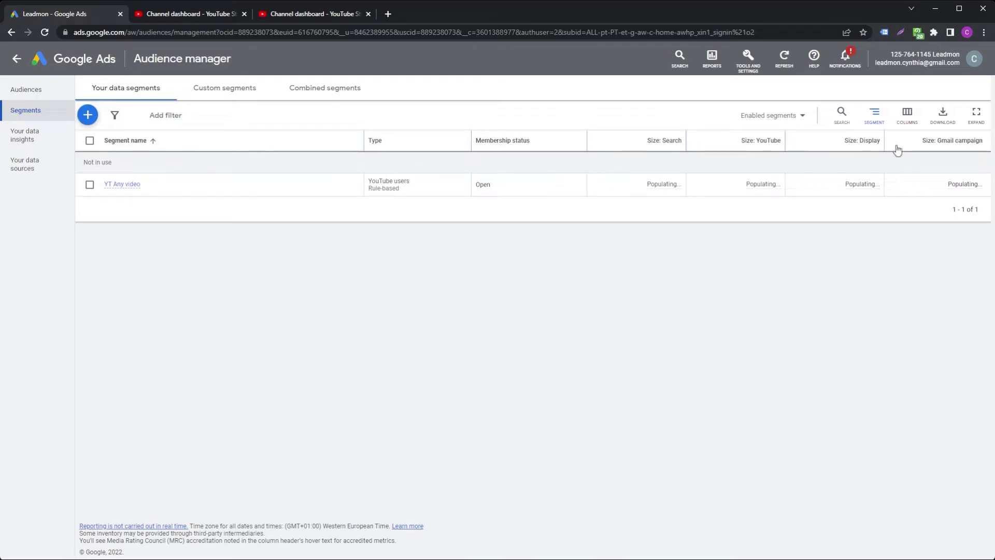
mouse_move(952, 148)
mouse_move(861, 144)
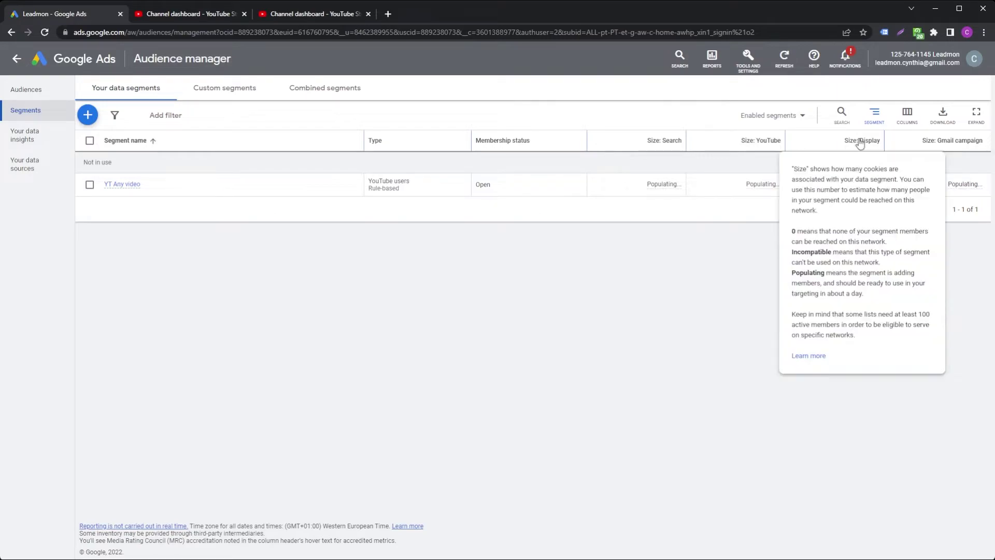
Start another YouTube users segment for people who "Subscribed to a channel" and name it "YT subscribers"
click(89, 117)
click(155, 186)
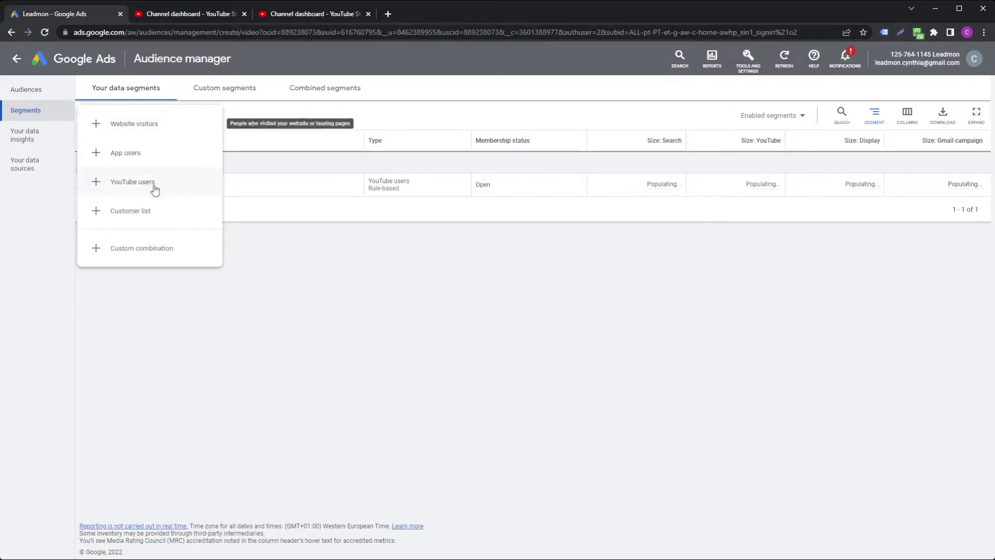
click(430, 206)
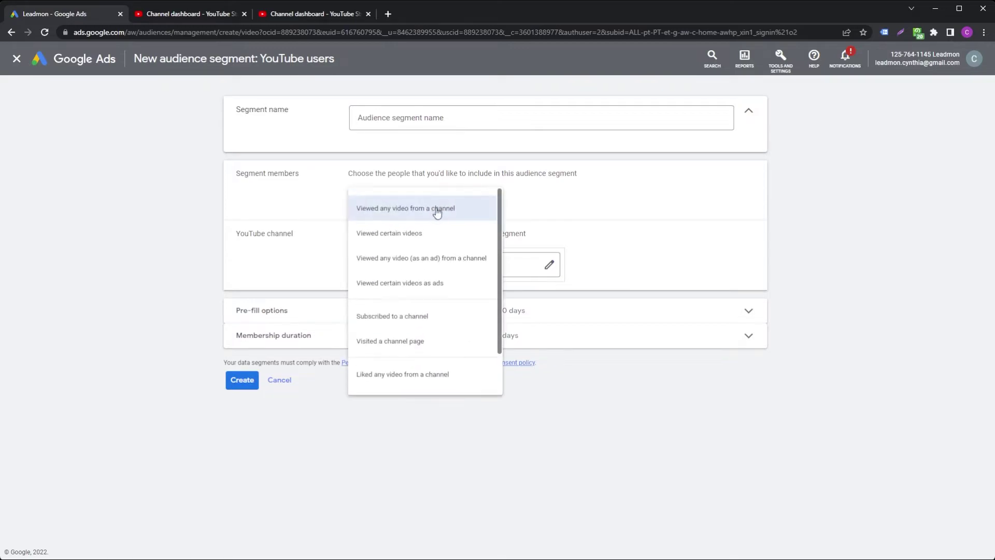
click(401, 327)
click(422, 115)
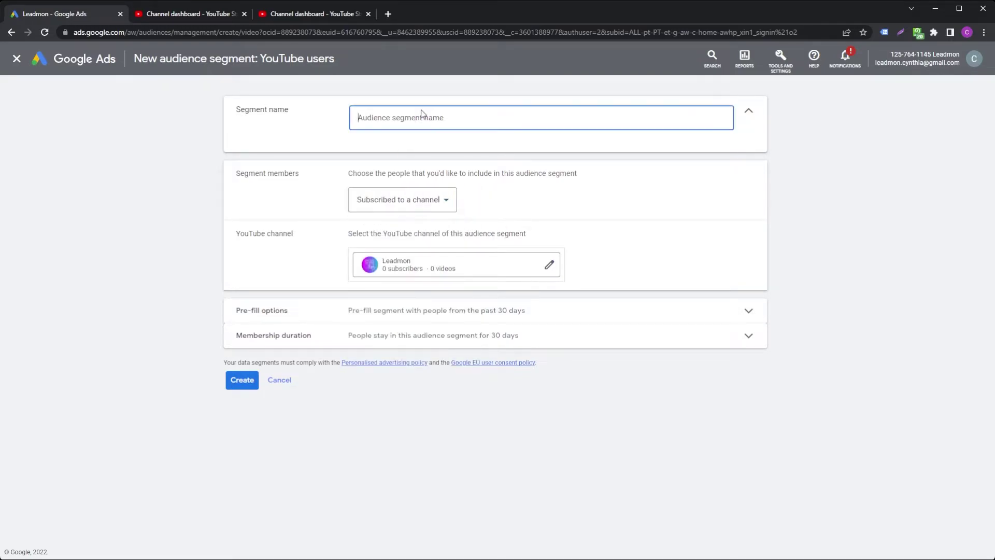
text(YT subscribers)
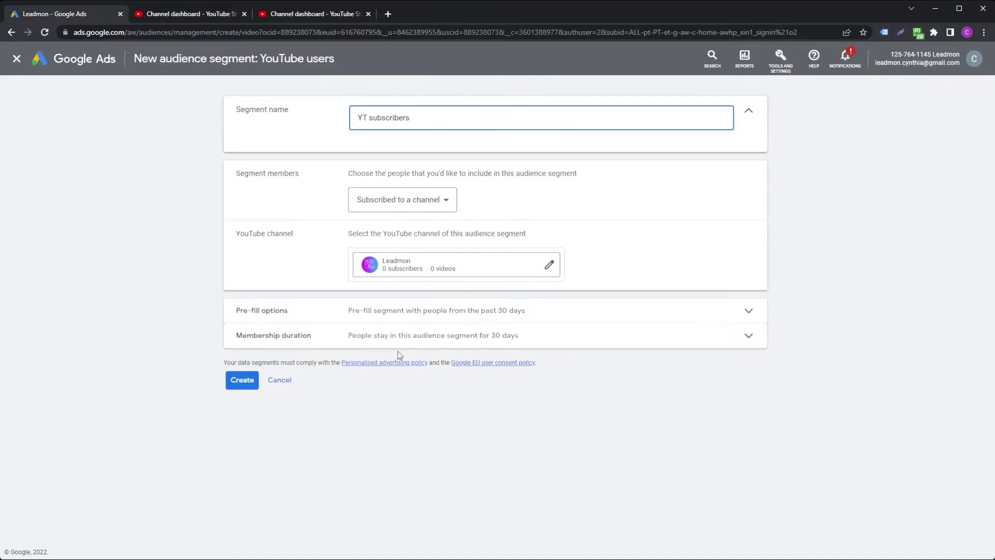
Set the YT subscribers membership duration to 540 days, overwrite it with 10 days and create the segment
click(406, 312)
click(394, 402)
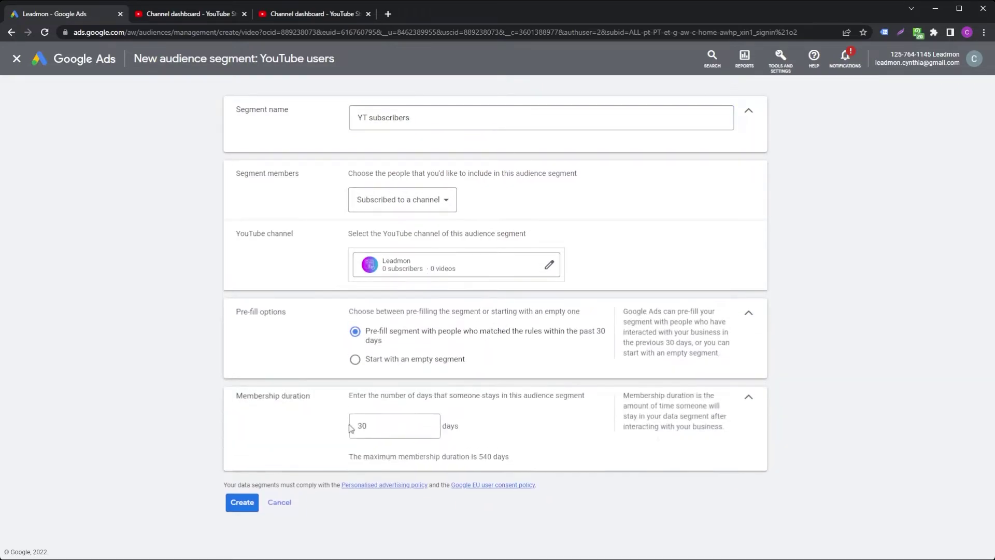
click(394, 430)
text(540)
key(ctrl+a)
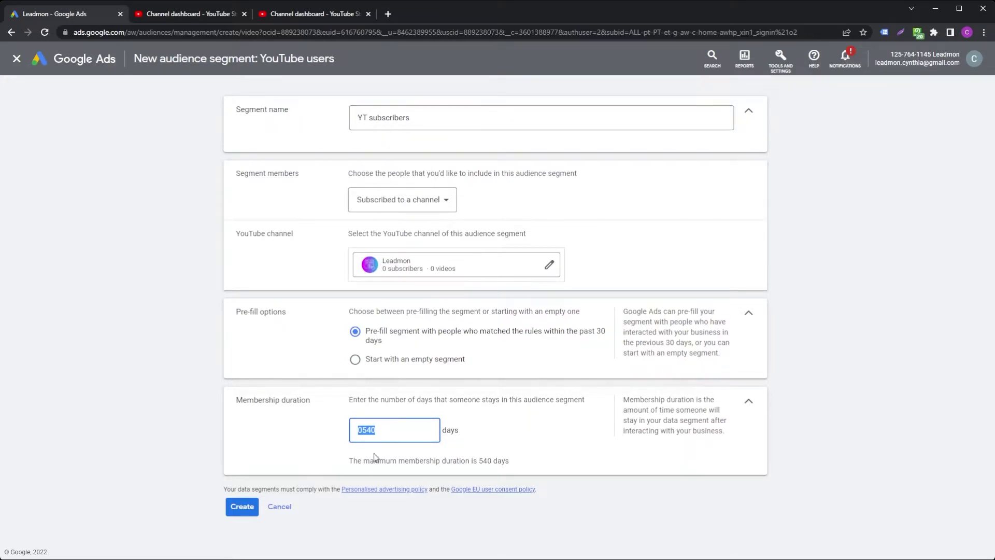
text(10)
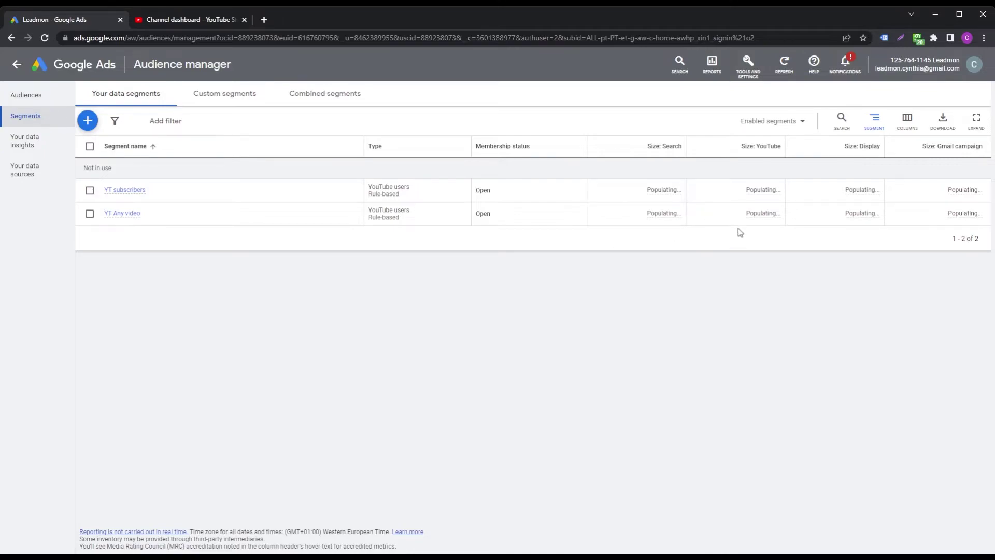
drag(742, 229, 648, 181)
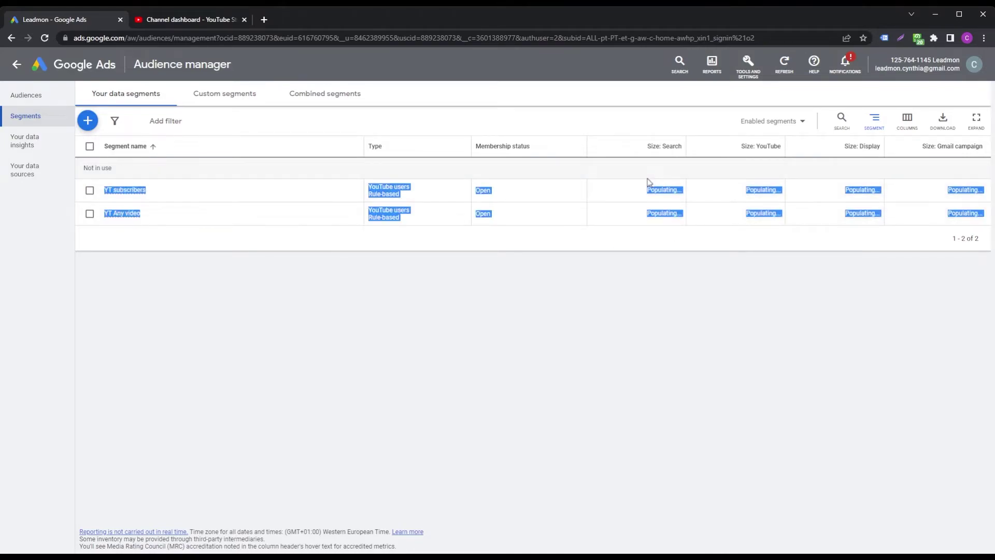
click(633, 252)
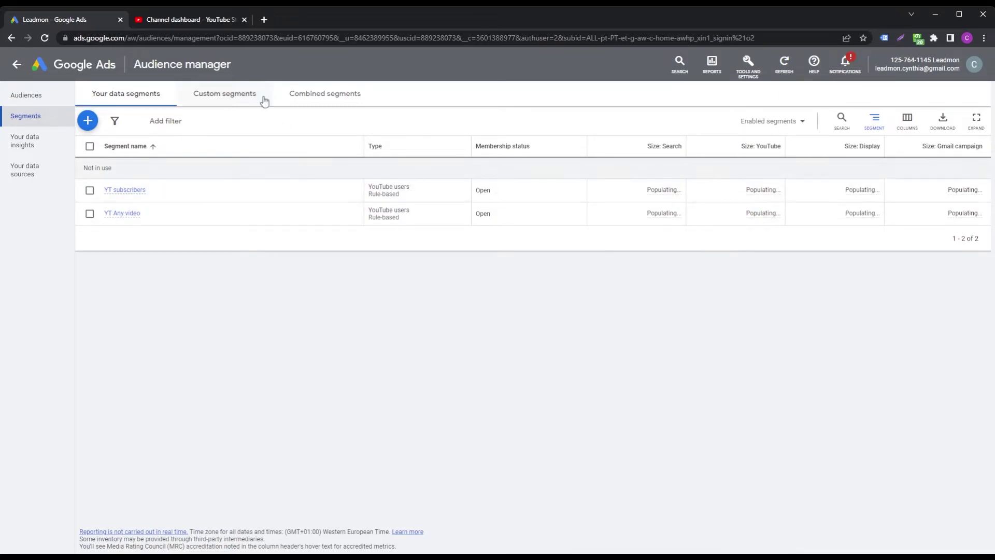
Switch to YouTube Studio and review the channel's Google Ads account linking and the note on disabling interest-based ads
click(213, 21)
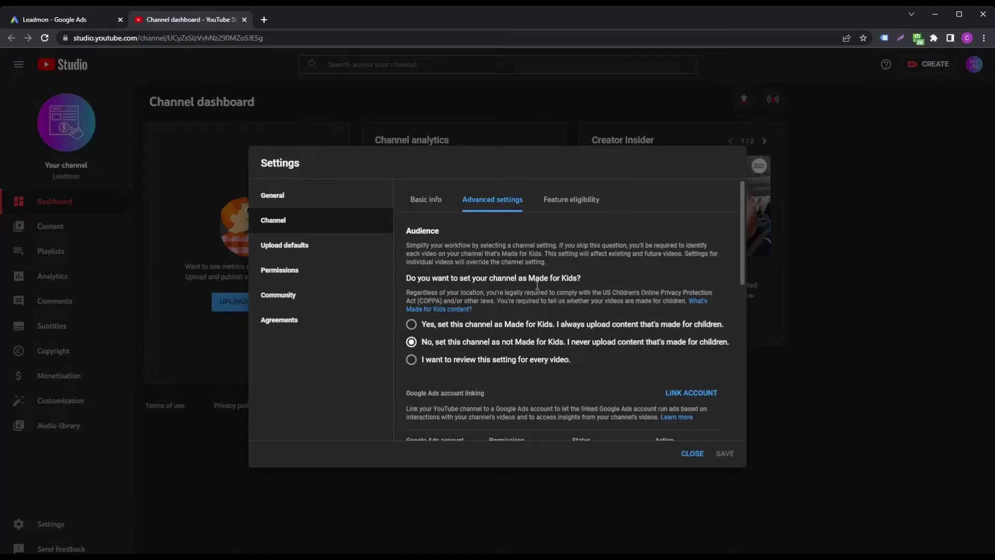
scroll(535, 290, down, 5)
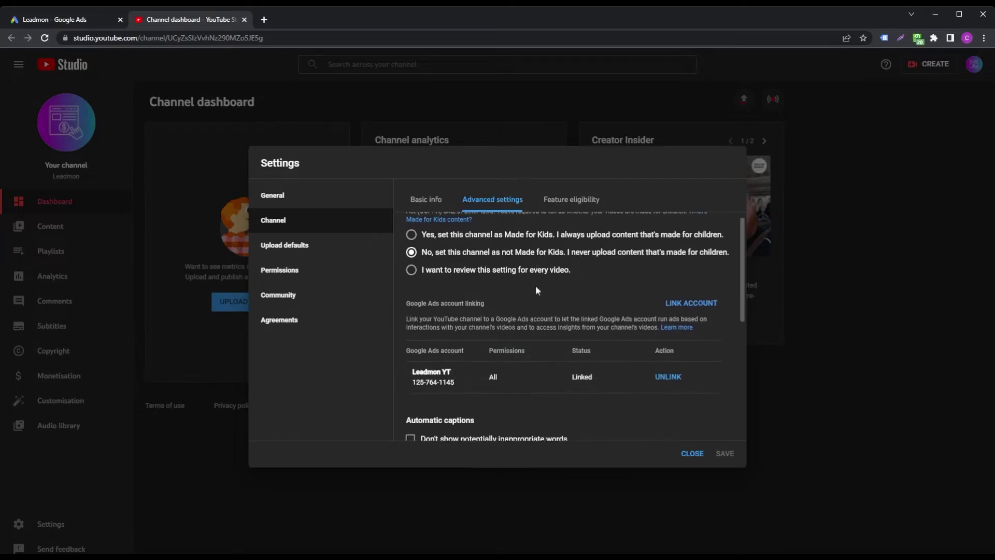
scroll(536, 290, down, 5)
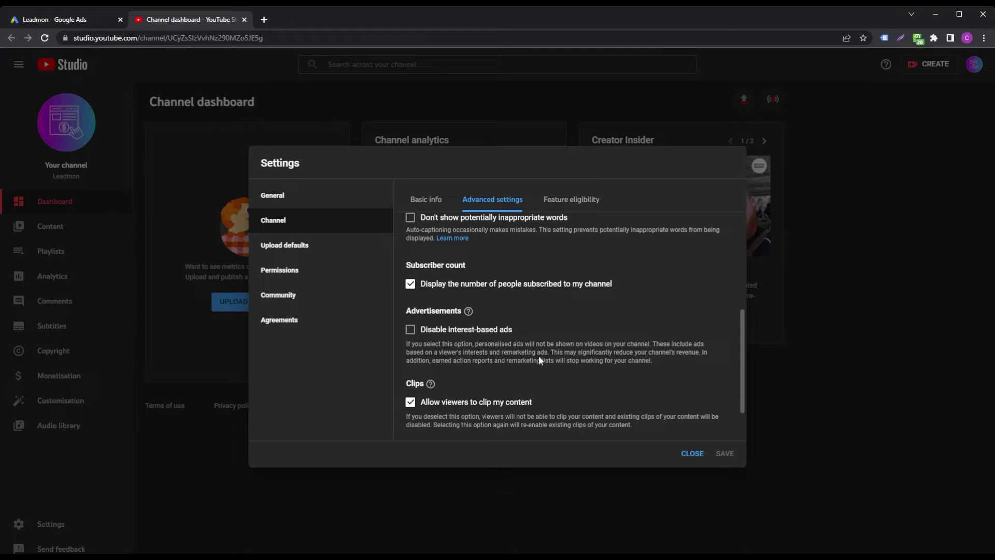
drag(502, 359, 625, 361)
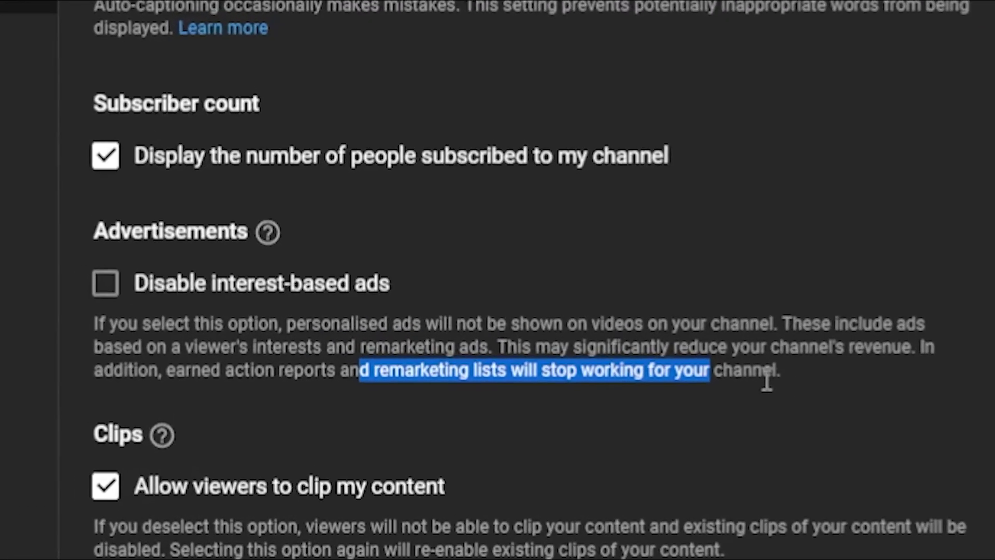
click(767, 382)
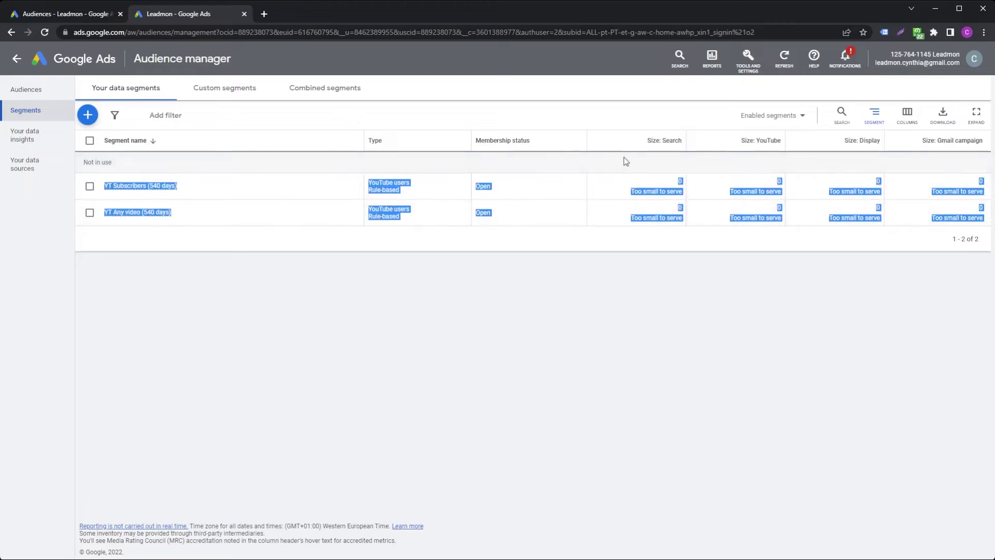
Review the details of the YT Any video (540 days) and YT Subscribers (540 days) segments
click(638, 246)
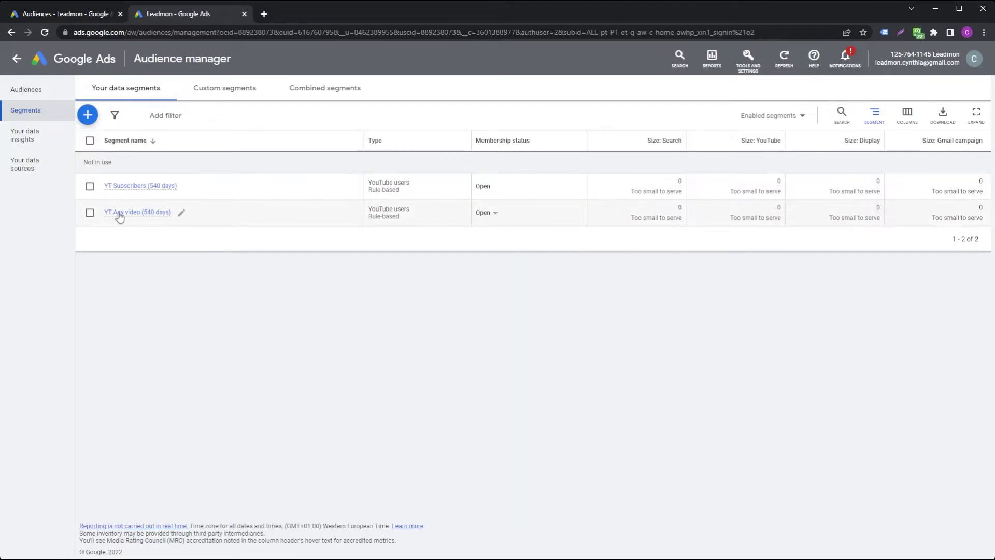
mouse_move(118, 215)
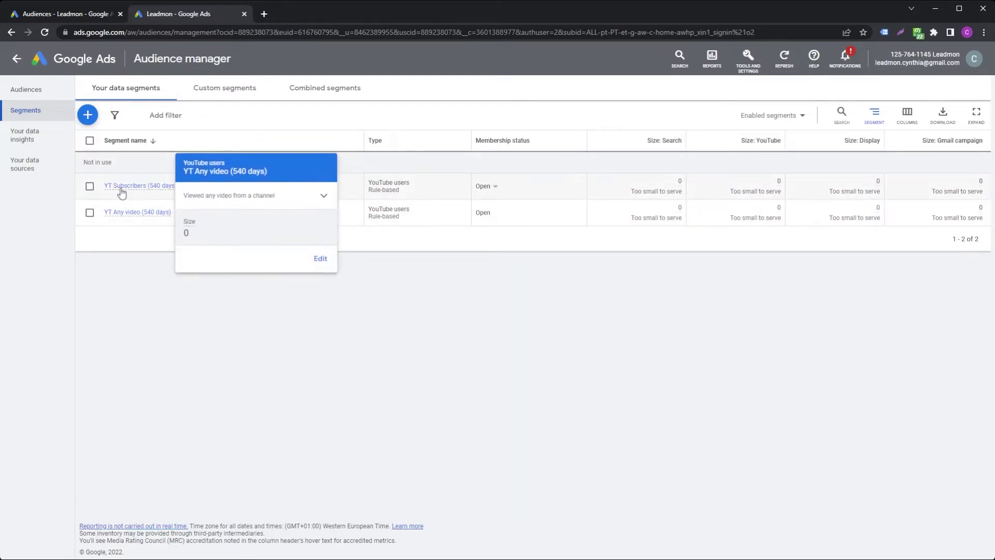
mouse_move(121, 192)
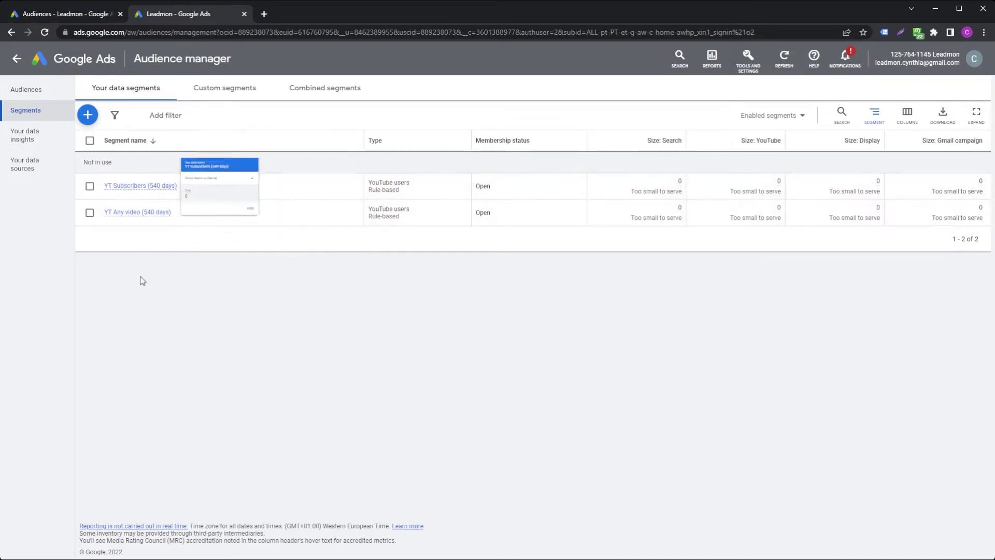
Add the YT Any video (540 days) YouTube users segment to the Search test campaign, save it and check the audience segment table
click(61, 14)
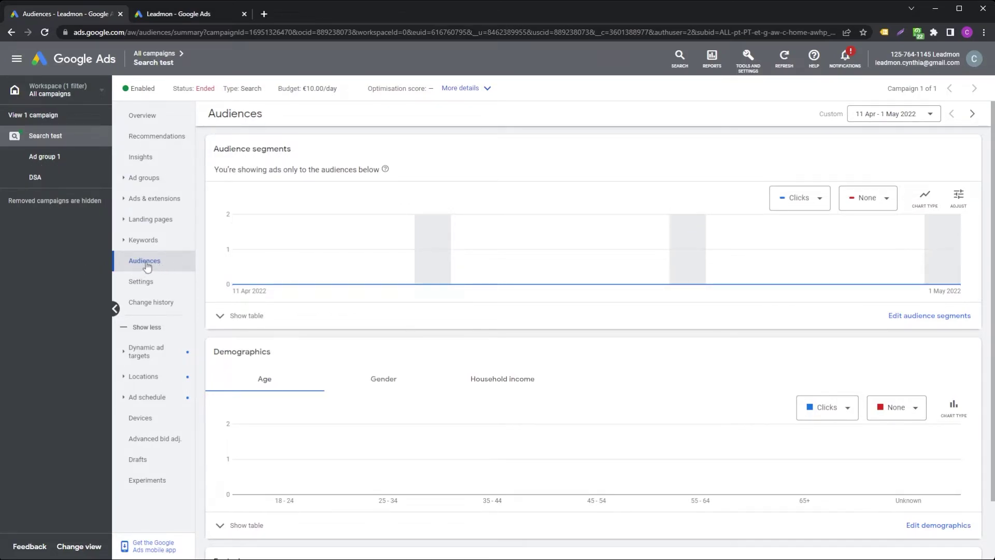
drag(213, 149, 273, 149)
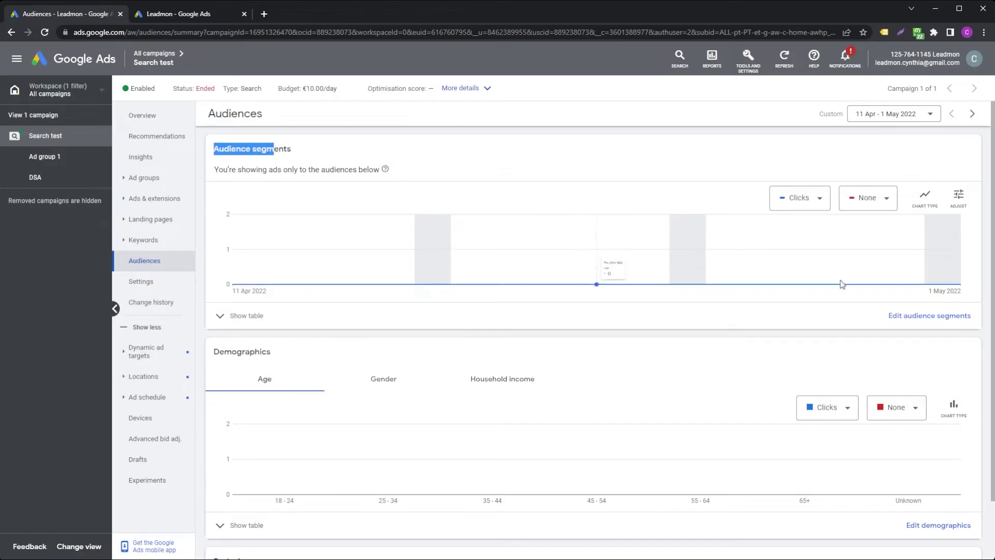
click(913, 317)
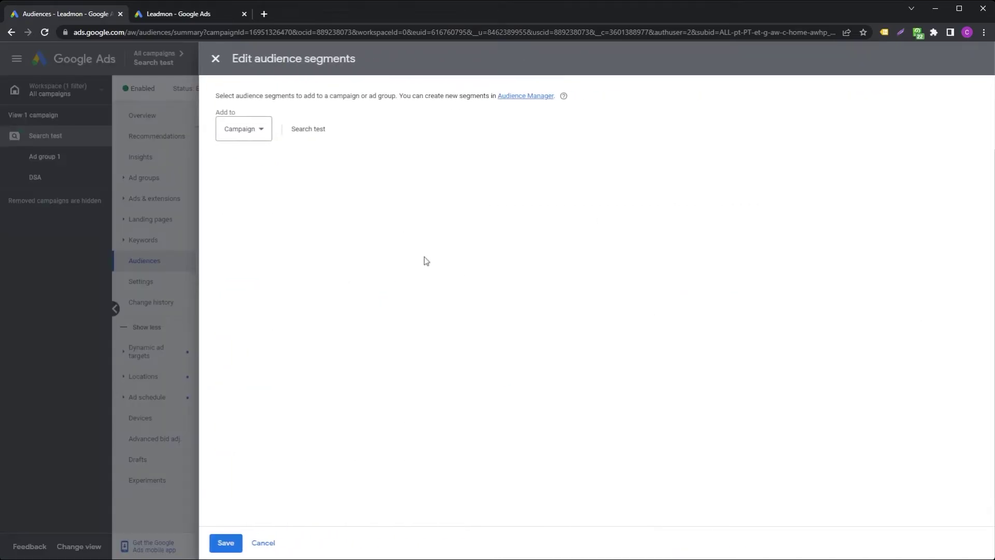
click(286, 225)
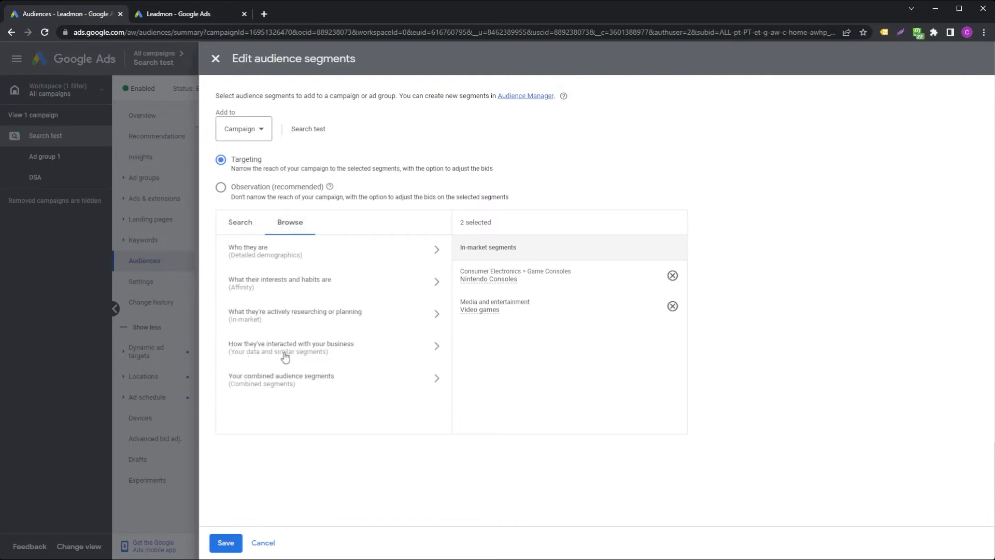
click(345, 351)
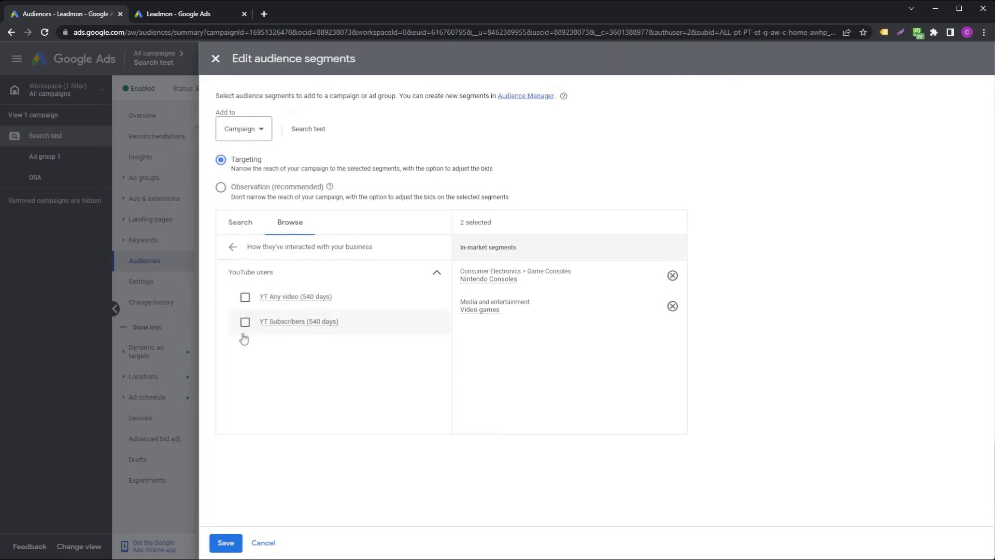
click(253, 299)
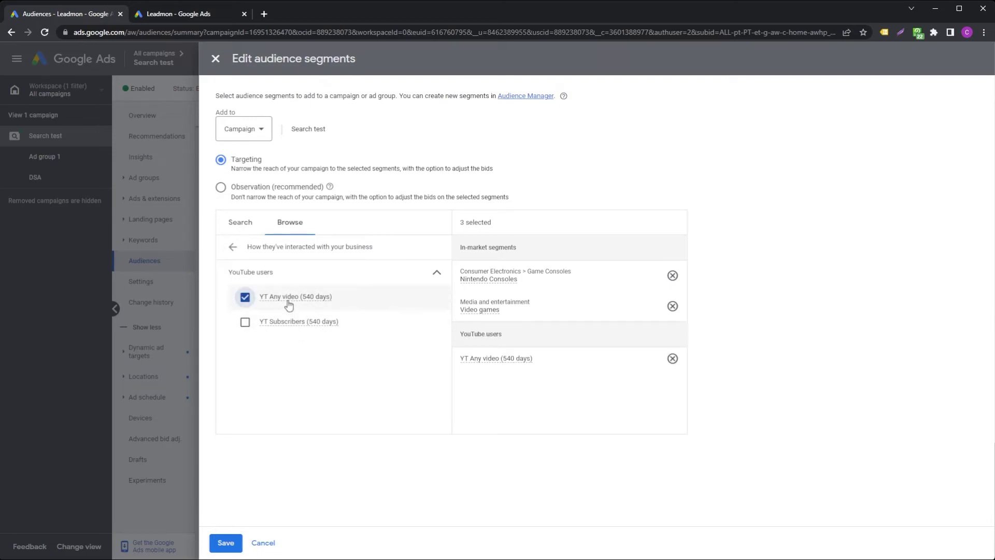
click(226, 545)
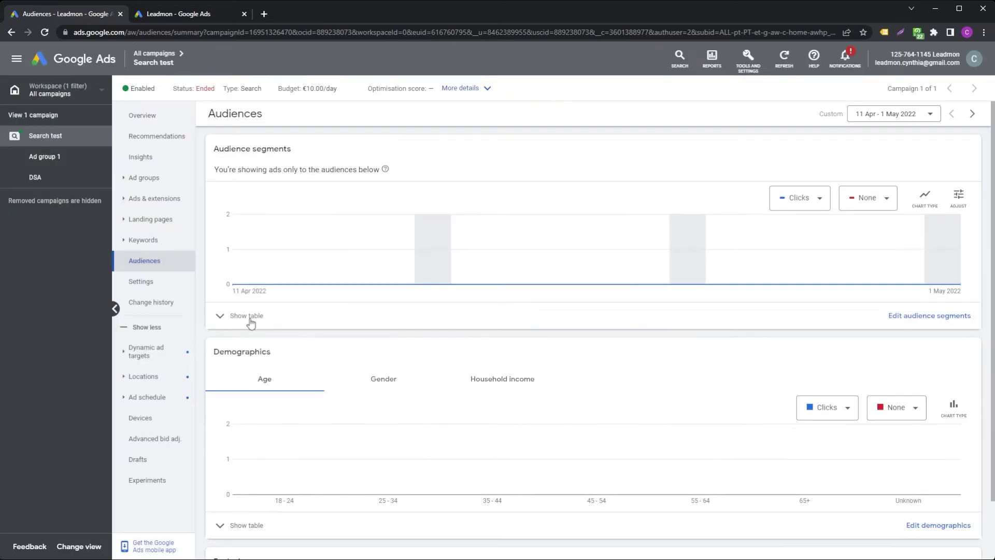
click(252, 317)
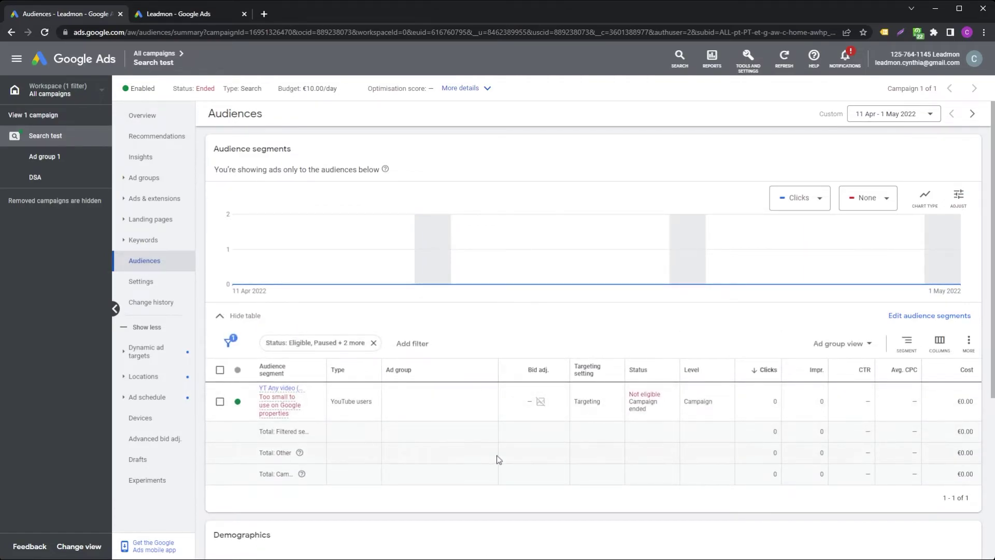
click(251, 316)
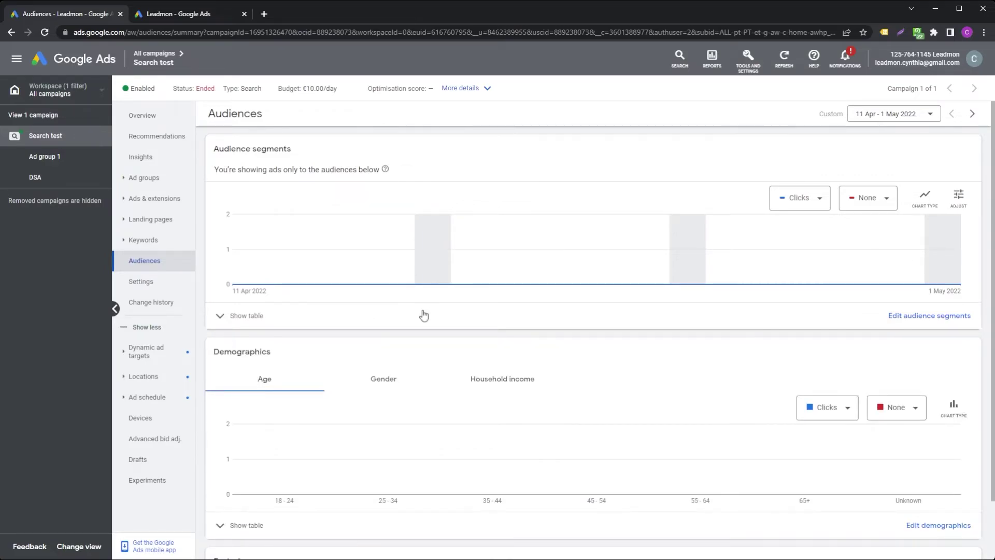
Open the audience exclusions of the Search test campaign and look through the YouTube users segments available to exclude
scroll(423, 315, down, 2)
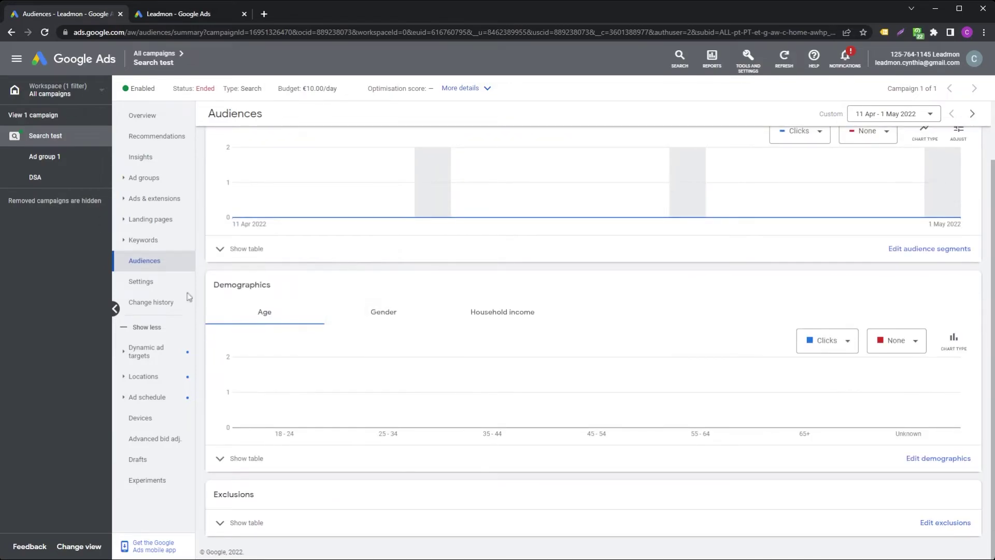
drag(222, 497, 250, 495)
click(927, 524)
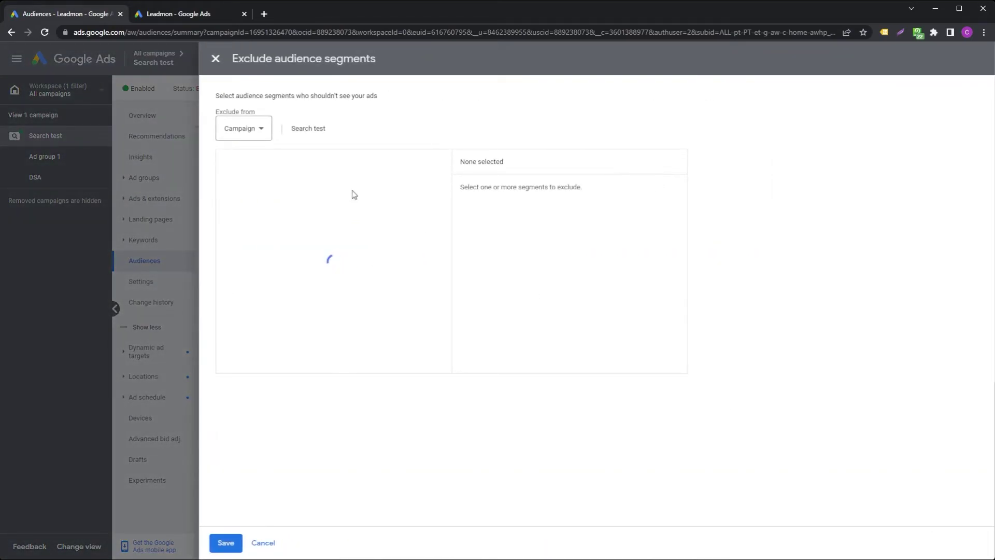
click(295, 165)
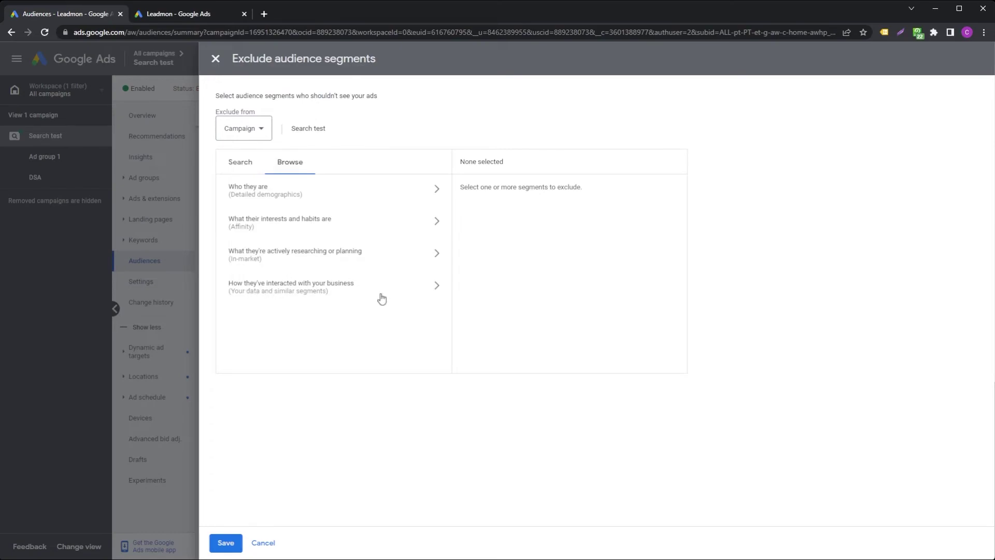
click(359, 291)
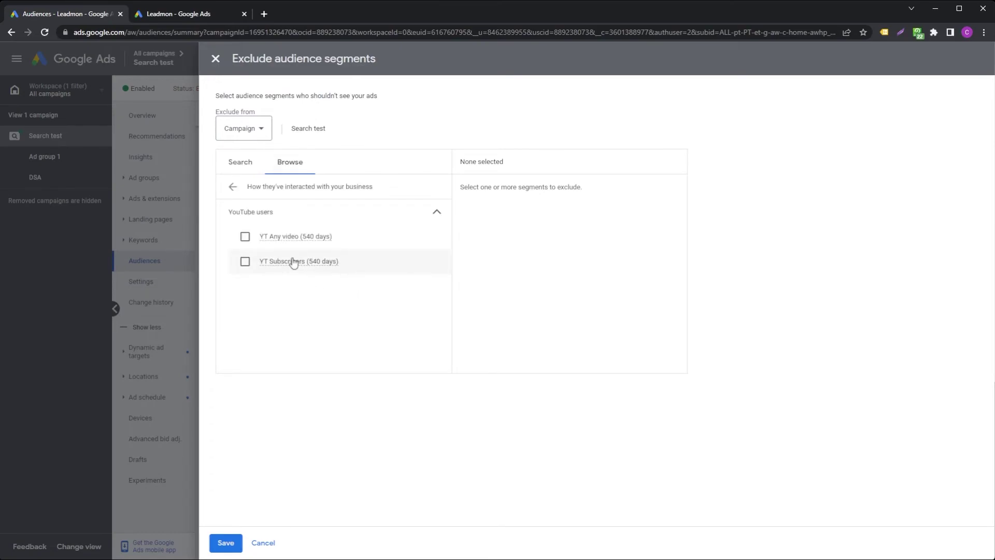
key(space)
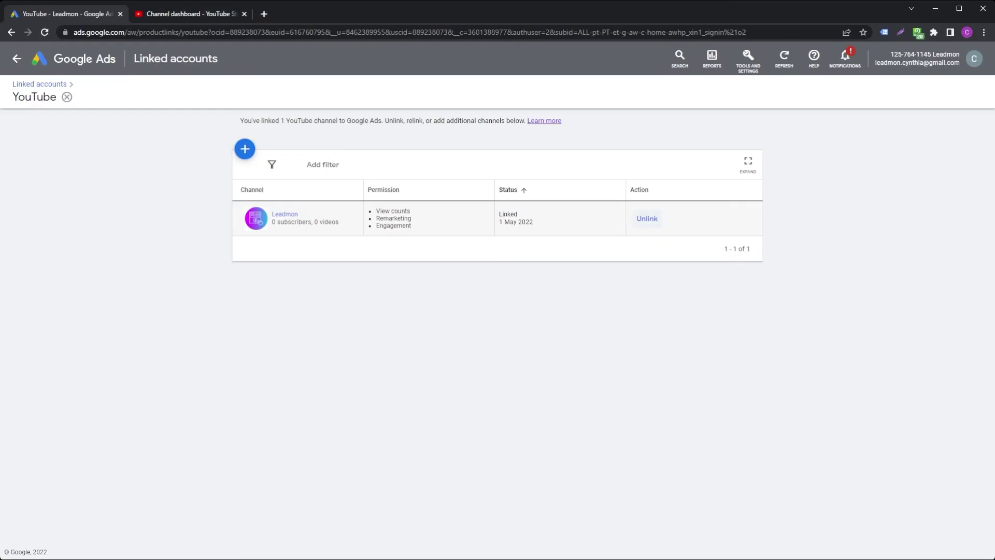
Unlink the Leadmon YouTube channel from Google Ads and try to link it again by pasting it into the channel search
click(647, 219)
click(617, 333)
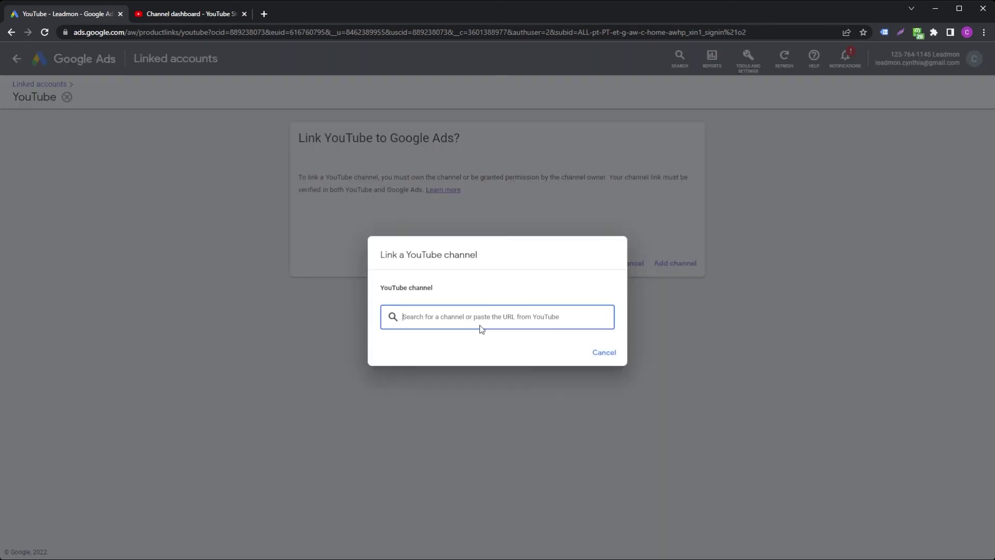
key(ctrl+v)
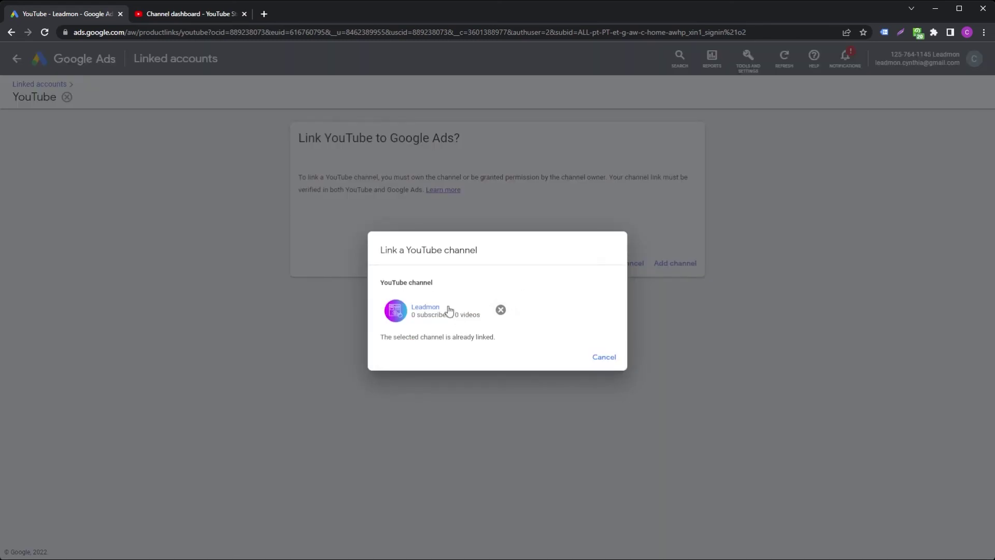
drag(438, 337, 493, 337)
click(504, 338)
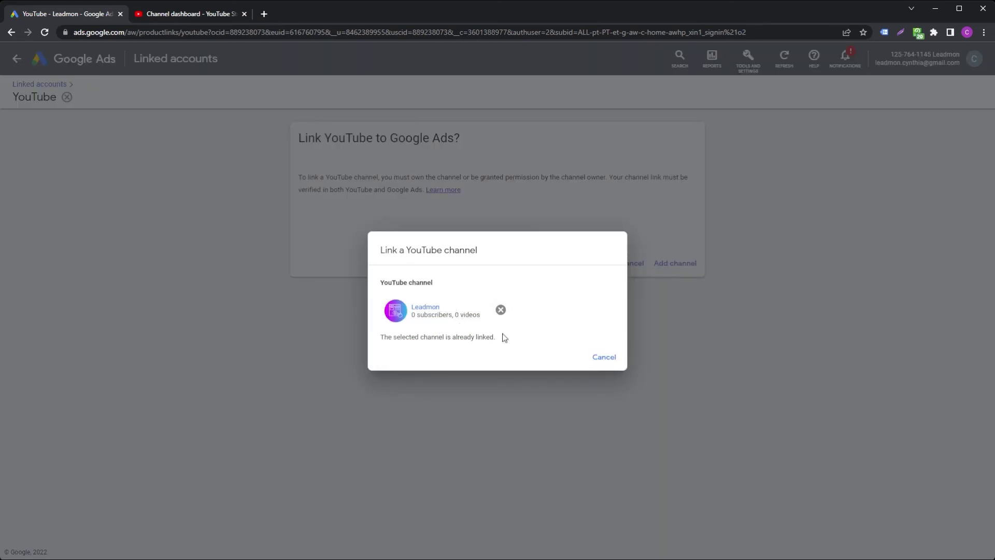